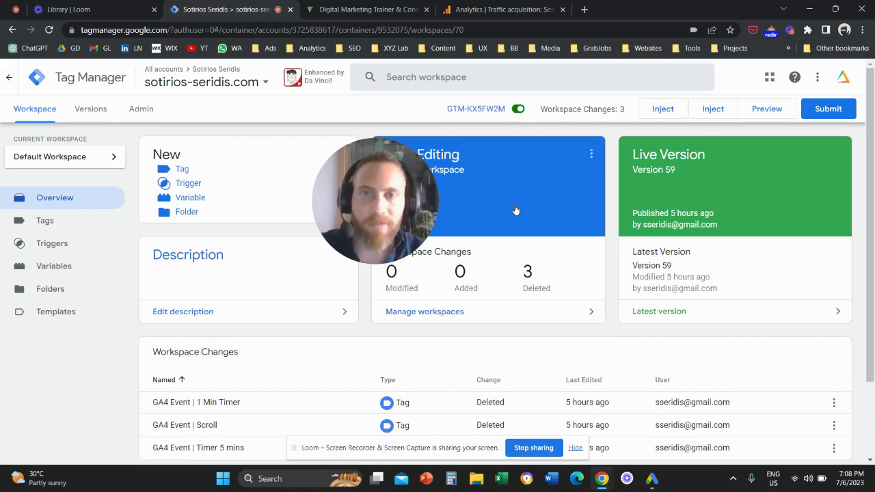
Step: Switch to the website's homepage and look through it from the hero banner down to the XYZ Lab section
{"action": "left_click", "coordinate": [407, 9]}
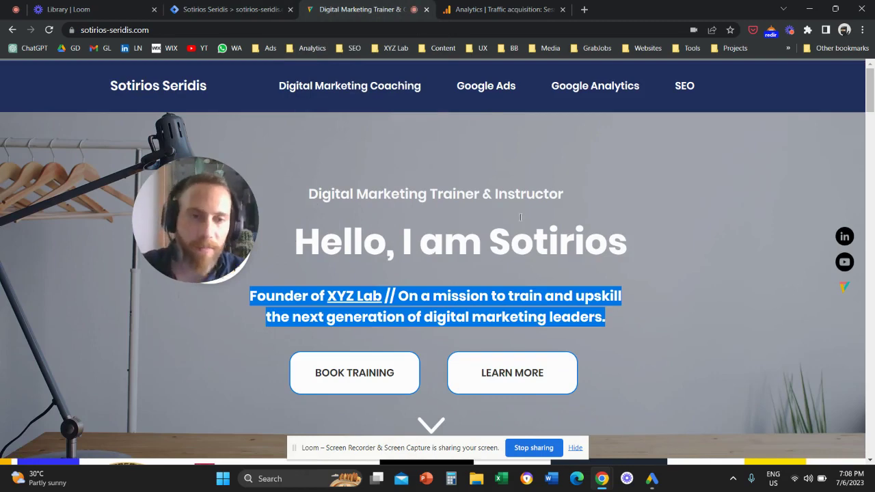
{"action": "scroll", "coordinate": [518, 229], "scroll_direction": "down", "scroll_amount": 5}
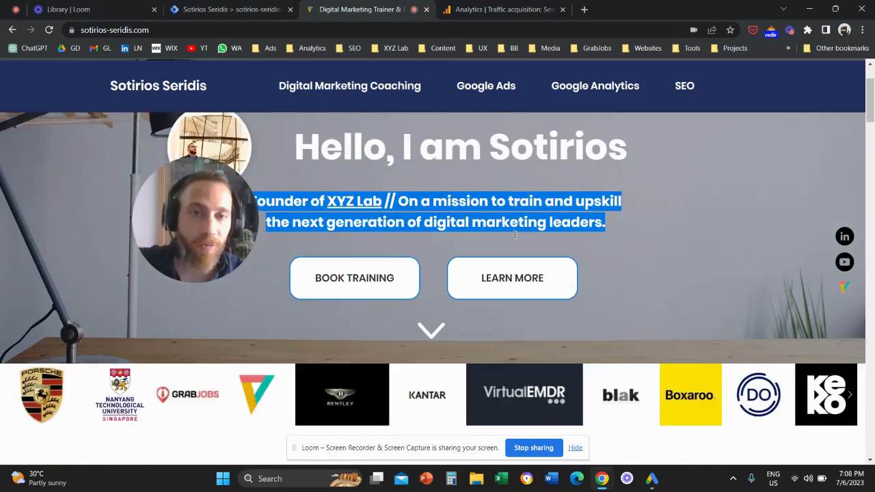
{"action": "scroll", "coordinate": [518, 240], "scroll_direction": "down", "scroll_amount": 6}
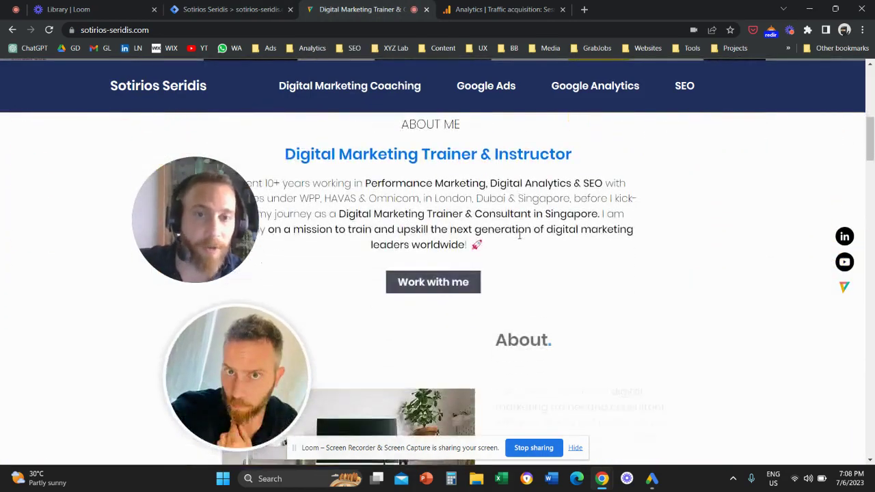
{"action": "scroll", "coordinate": [520, 241], "scroll_direction": "down", "scroll_amount": 3}
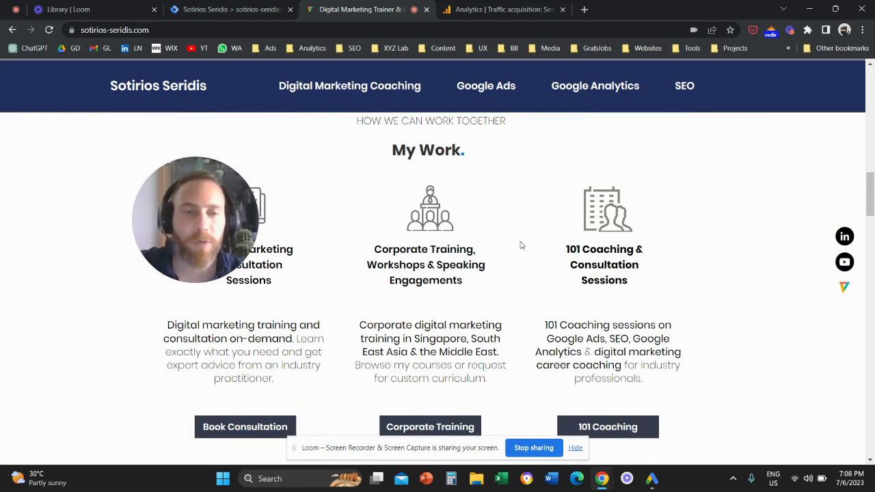
{"action": "scroll", "coordinate": [519, 246], "scroll_direction": "down", "scroll_amount": 3}
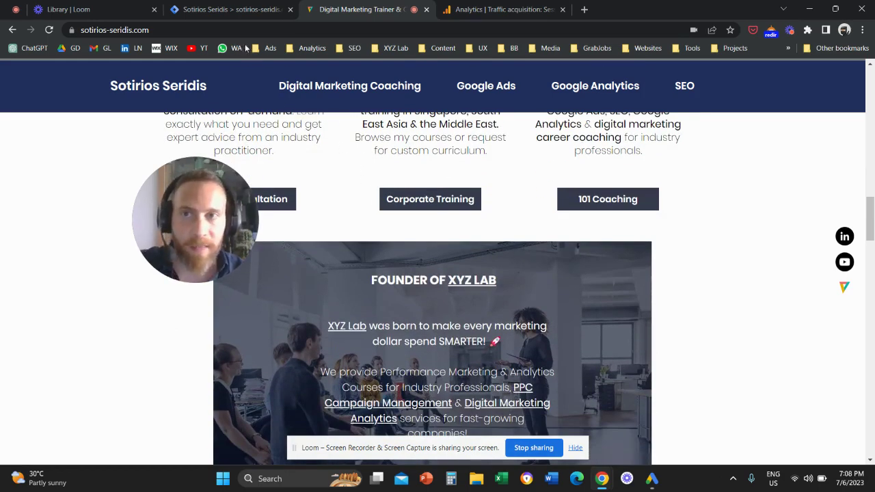
Step: Return to Tag Manager and check in the built-in variables configuration that the Scrolling variables are enabled
{"action": "left_click", "coordinate": [232, 5]}
{"action": "left_click_drag", "start_coordinate": [178, 188], "coordinate": [323, 167]}
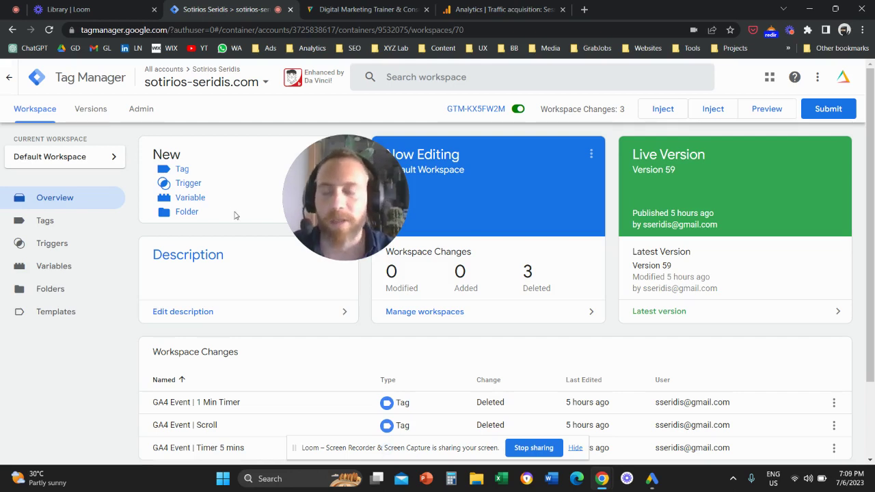
{"action": "left_click_drag", "start_coordinate": [338, 206], "coordinate": [264, 246]}
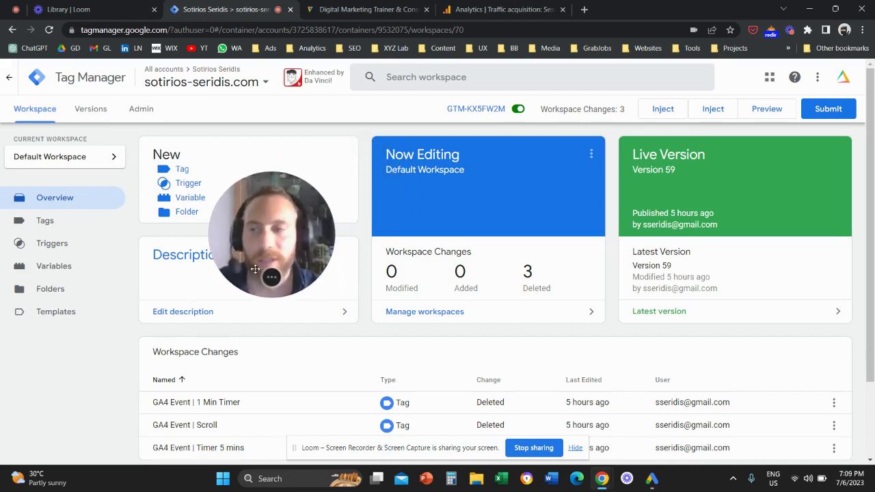
{"action": "left_click", "coordinate": [82, 272]}
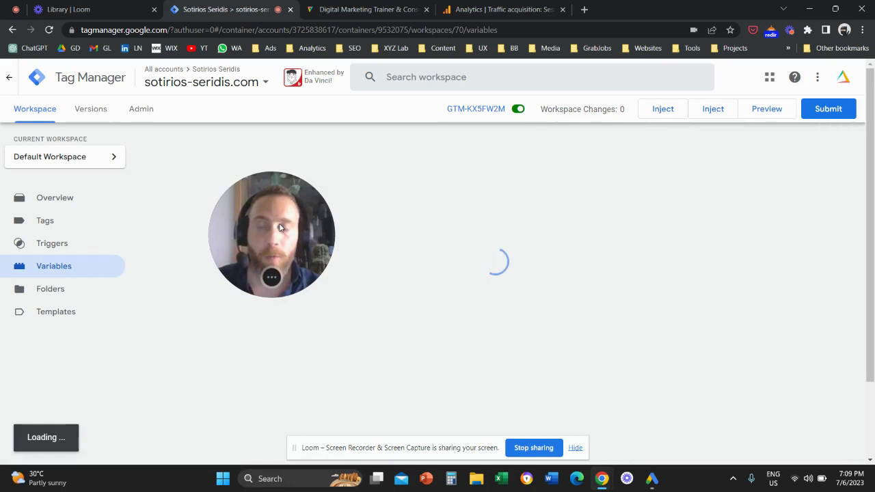
{"action": "left_click_drag", "start_coordinate": [292, 221], "coordinate": [623, 192]}
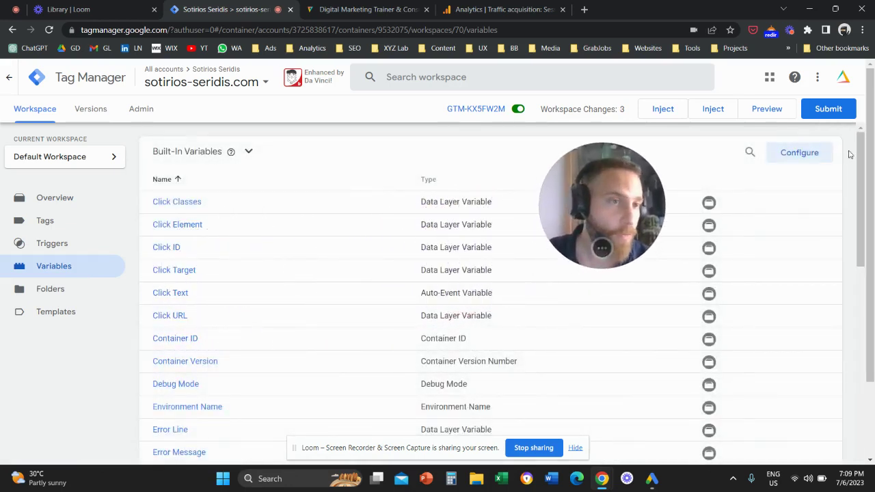
{"action": "left_click", "coordinate": [800, 153]}
{"action": "left_click_drag", "start_coordinate": [604, 203], "coordinate": [438, 225]}
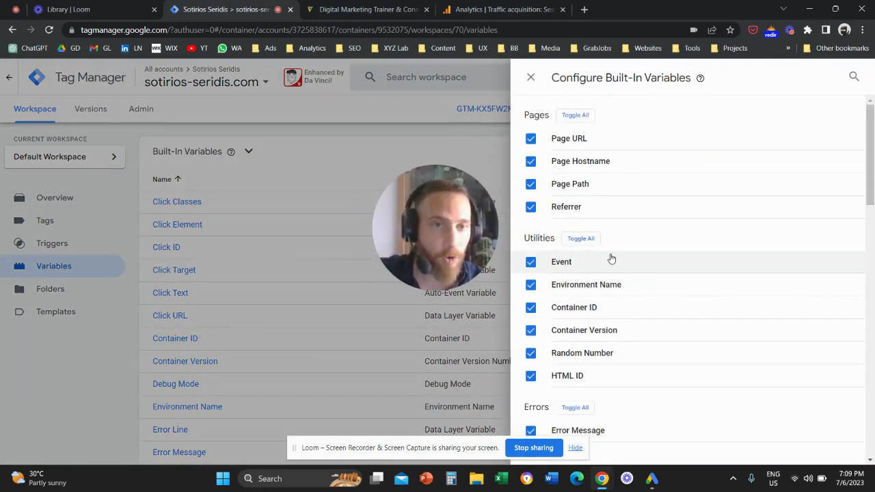
{"action": "scroll", "coordinate": [606, 279], "scroll_direction": "down", "scroll_amount": 5}
{"action": "scroll", "coordinate": [605, 281], "scroll_direction": "down", "scroll_amount": 8}
{"action": "left_click_drag", "start_coordinate": [498, 247], "coordinate": [504, 336]}
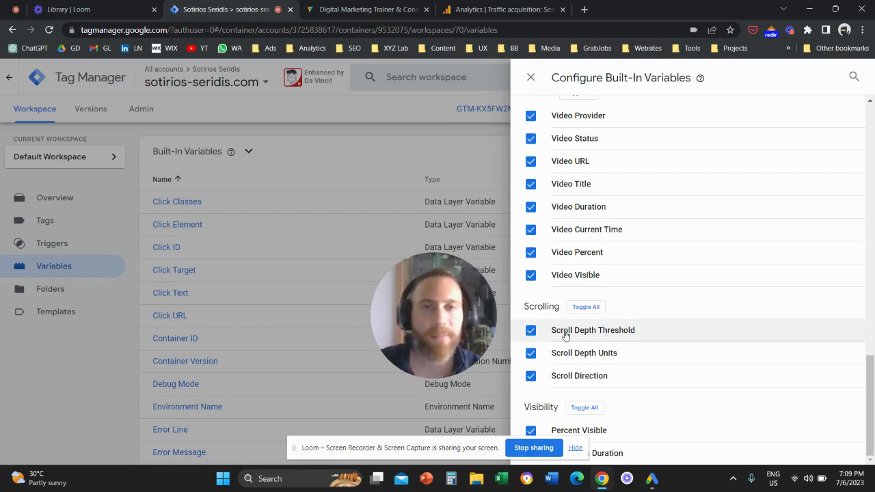
{"action": "left_click", "coordinate": [530, 77]}
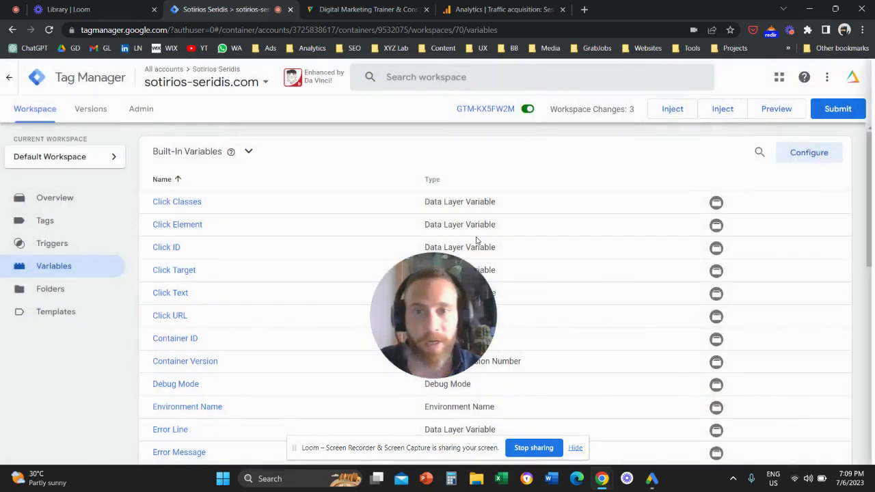
Step: Create a new trigger from the workspace overview and name it "Scroll Threshold"
{"action": "left_click", "coordinate": [68, 196]}
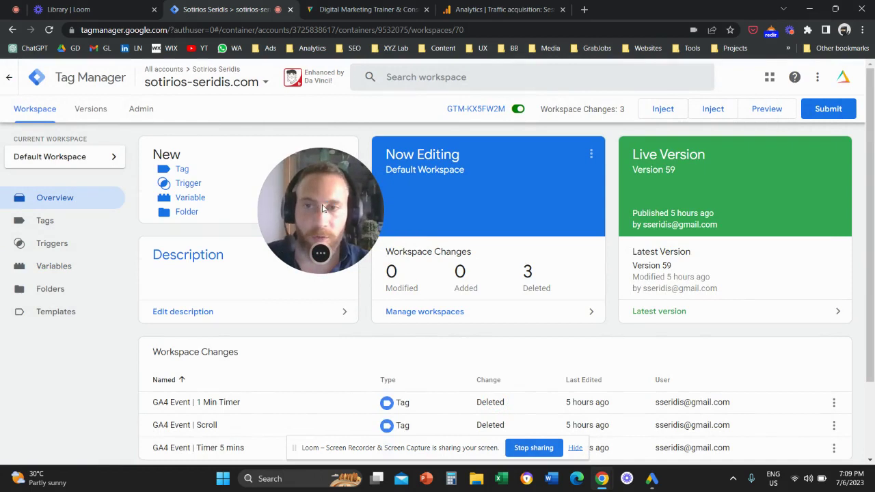
{"action": "left_click", "coordinate": [187, 183]}
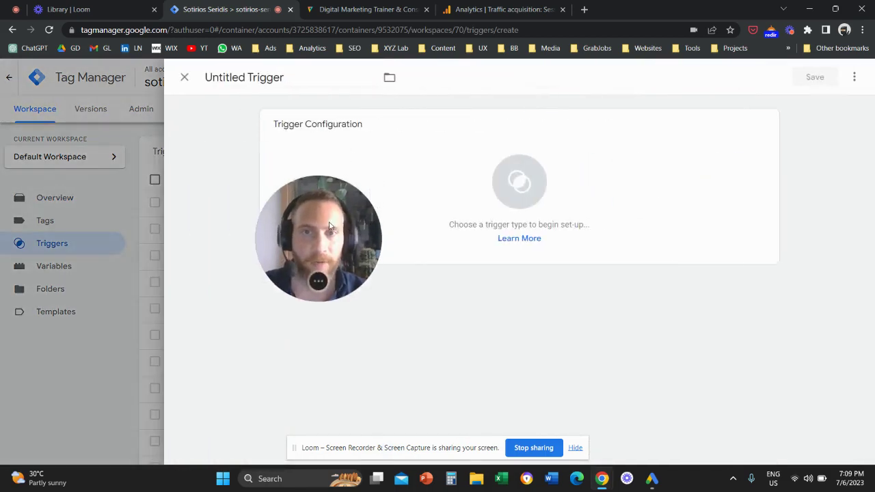
{"action": "left_click_drag", "start_coordinate": [329, 226], "coordinate": [161, 232]}
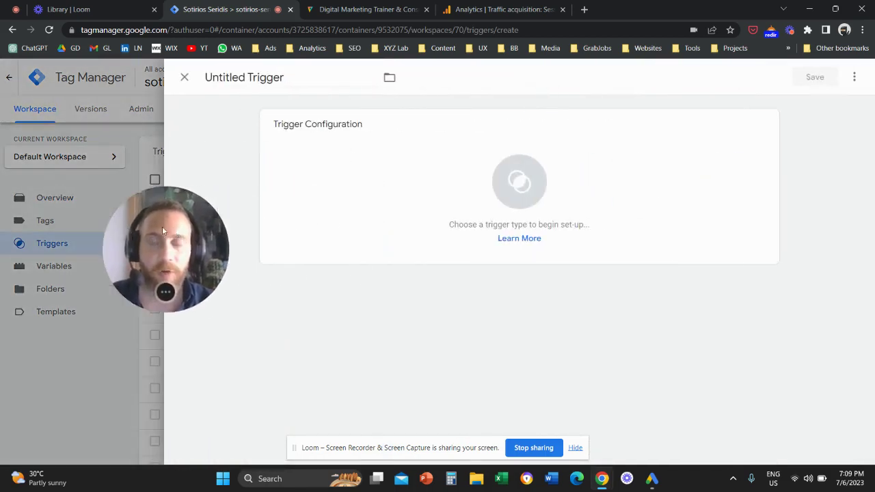
{"action": "left_click", "coordinate": [280, 77]}
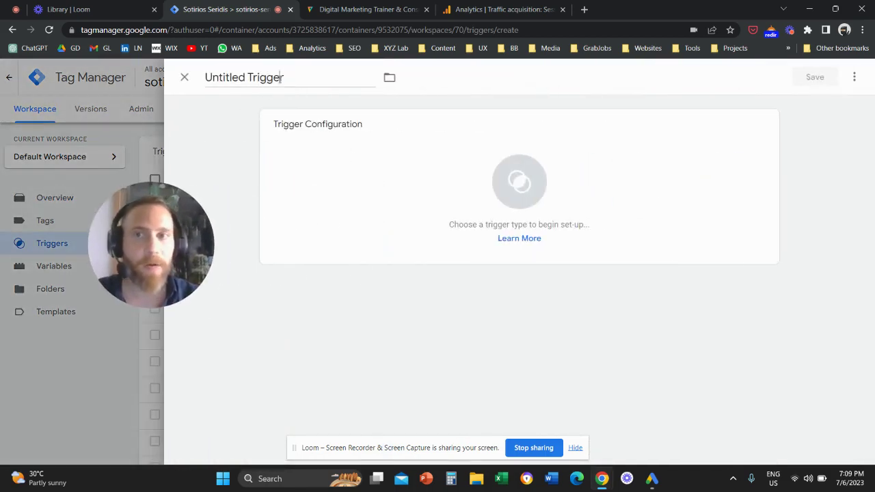
{"action": "key", "text": "ctrl+a"}
{"action": "type", "text": "Scro"}
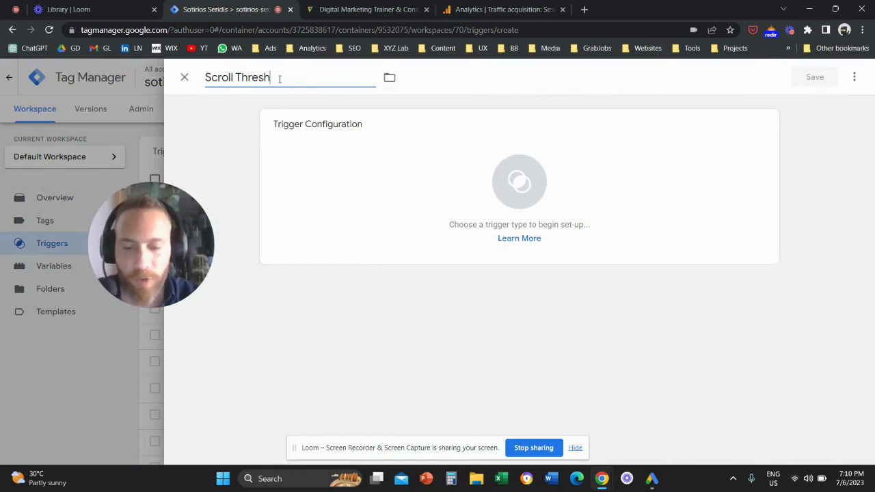
{"action": "type", "text": "ll Thres"}
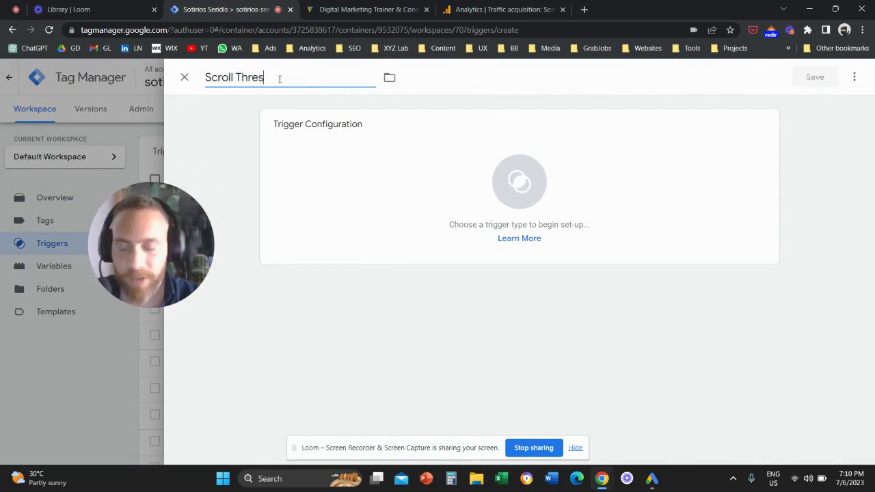
{"action": "type", "text": "hold"}
Step: Set the Scroll Threshold trigger's type to Scroll Depth
{"action": "mouse_move", "coordinate": [155, 250]}
{"action": "left_mouse_down"}
{"action": "mouse_move", "coordinate": [224, 272]}
{"action": "mouse_move", "coordinate": [207, 272]}
{"action": "mouse_move", "coordinate": [459, 269]}
{"action": "left_mouse_up"}
{"action": "left_click", "coordinate": [642, 134]}
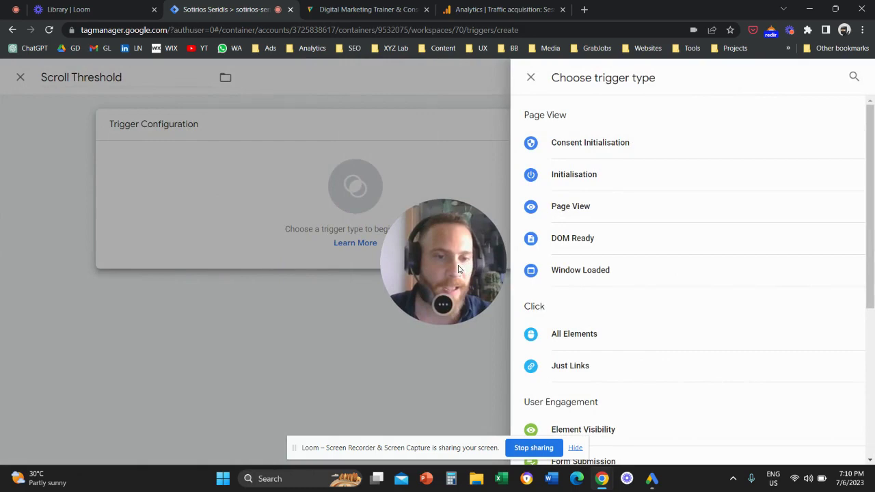
{"action": "scroll", "coordinate": [611, 248], "scroll_direction": "down", "scroll_amount": 3}
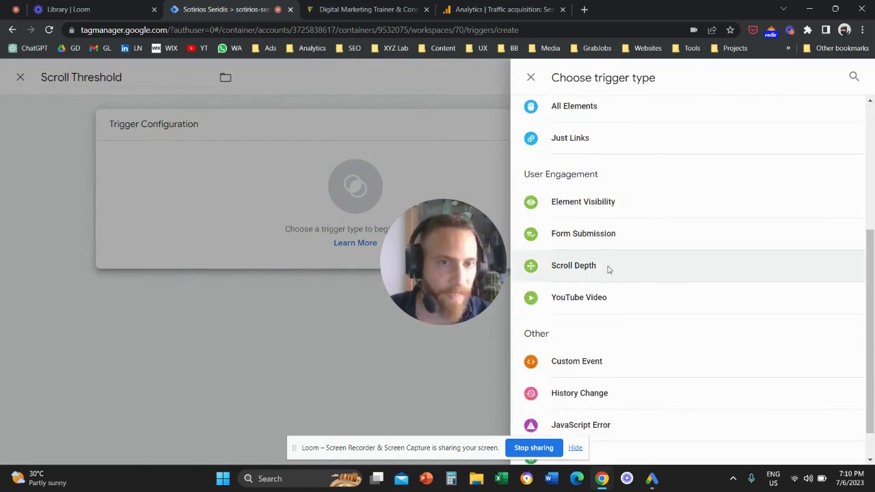
{"action": "left_click", "coordinate": [608, 269]}
{"action": "left_click_drag", "start_coordinate": [428, 252], "coordinate": [549, 259]}
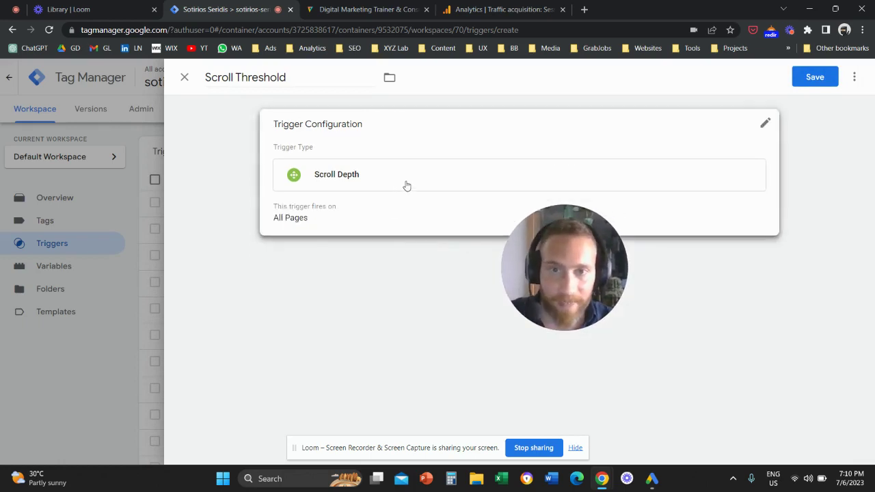
Step: Enable vertical scroll depths at 10, 25, 50, 75, 90 percent for the trigger and save it
{"action": "left_click", "coordinate": [764, 124]}
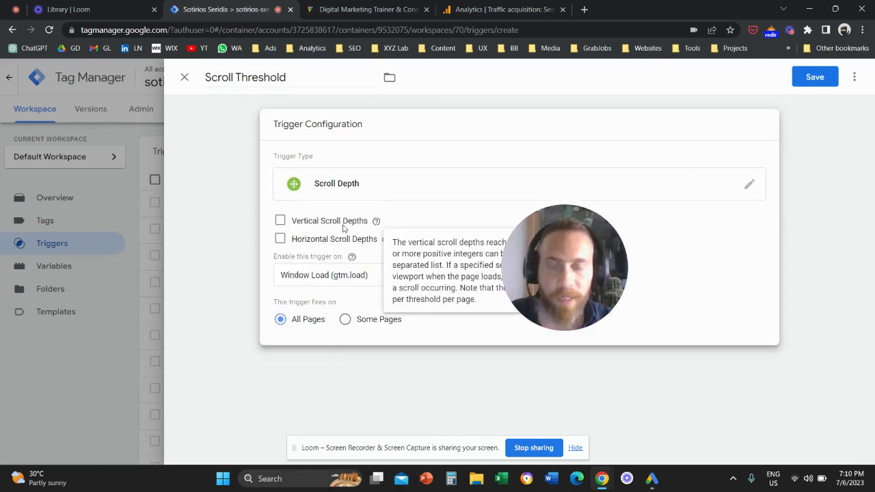
{"action": "left_click", "coordinate": [281, 221]}
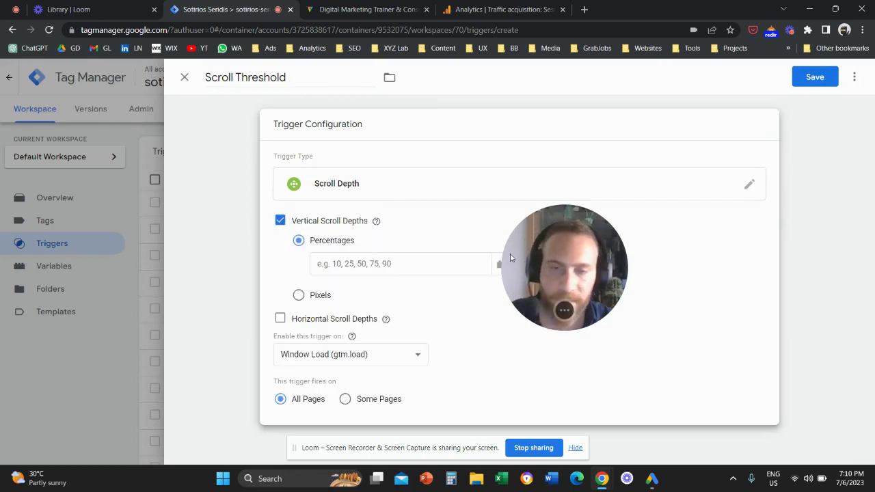
{"action": "left_click_drag", "start_coordinate": [534, 249], "coordinate": [596, 252]}
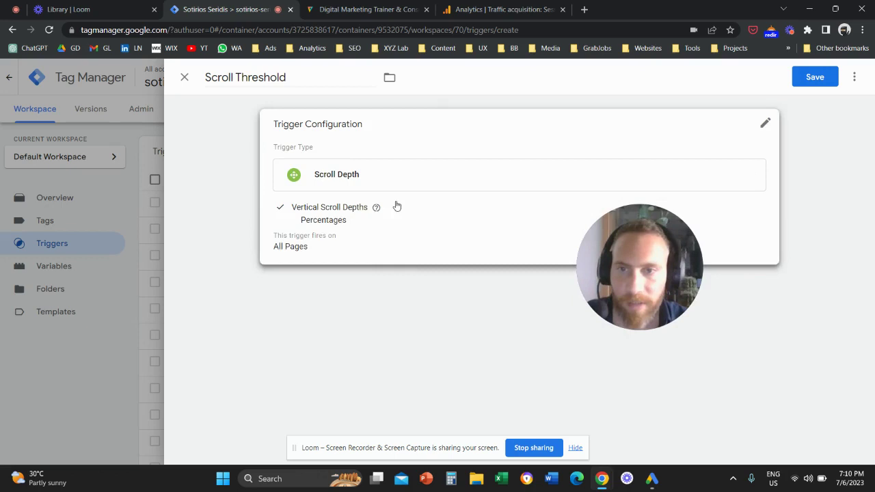
{"action": "left_click", "coordinate": [350, 213]}
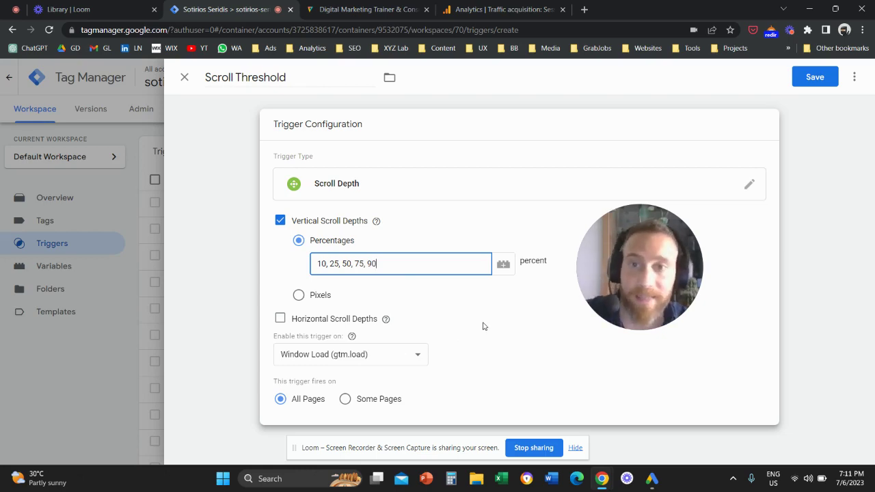
{"action": "left_click", "coordinate": [813, 77]}
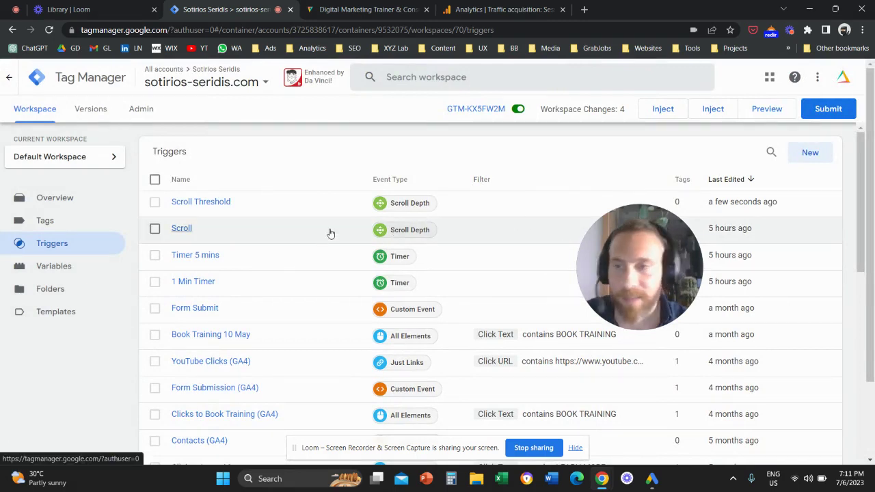
Step: Create a new tag and name it "GA4 Event | Scroll Threshold"
{"action": "left_click", "coordinate": [117, 221]}
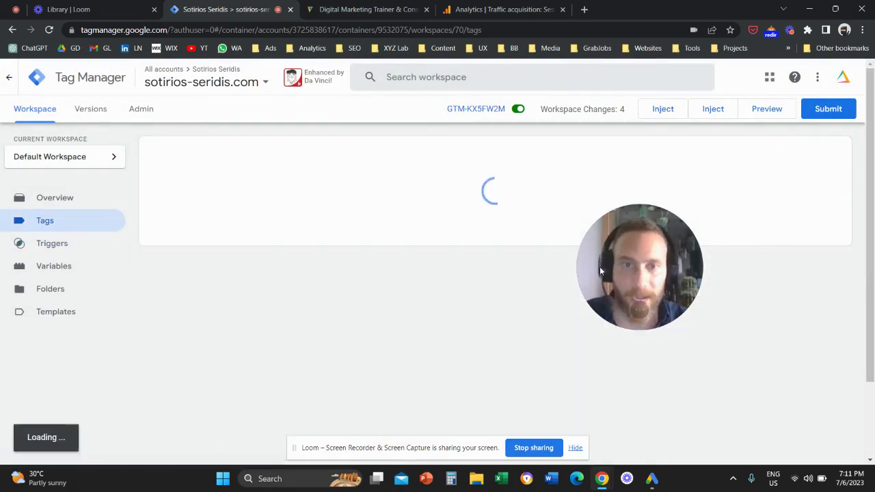
{"action": "left_click_drag", "start_coordinate": [639, 258], "coordinate": [593, 215]}
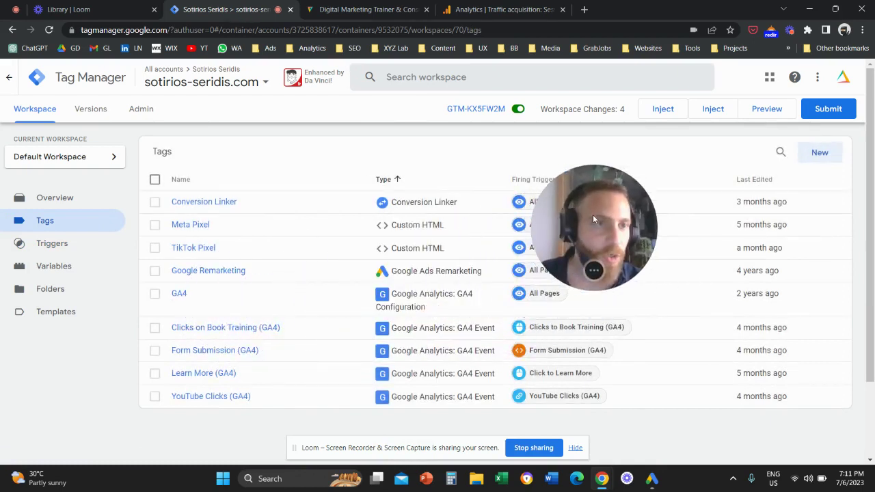
{"action": "left_click", "coordinate": [837, 162]}
{"action": "left_click_drag", "start_coordinate": [581, 200], "coordinate": [420, 158]}
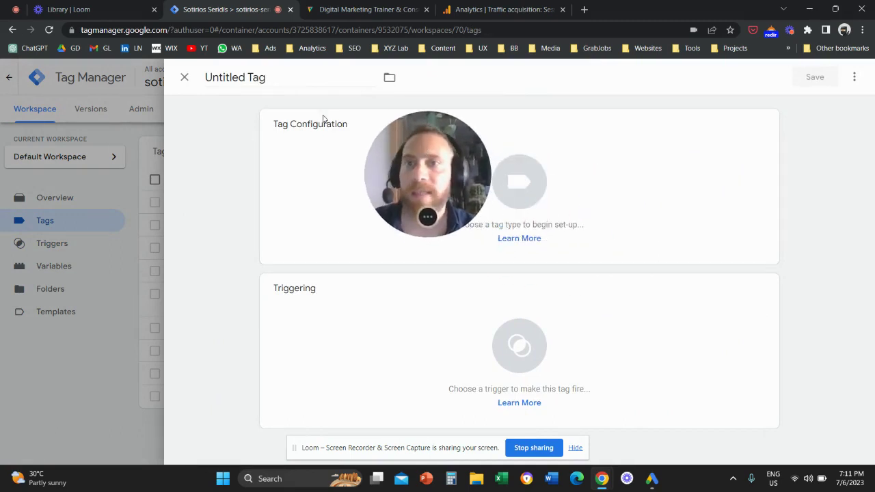
{"action": "left_click", "coordinate": [275, 80]}
{"action": "type", "text": "GA4"}
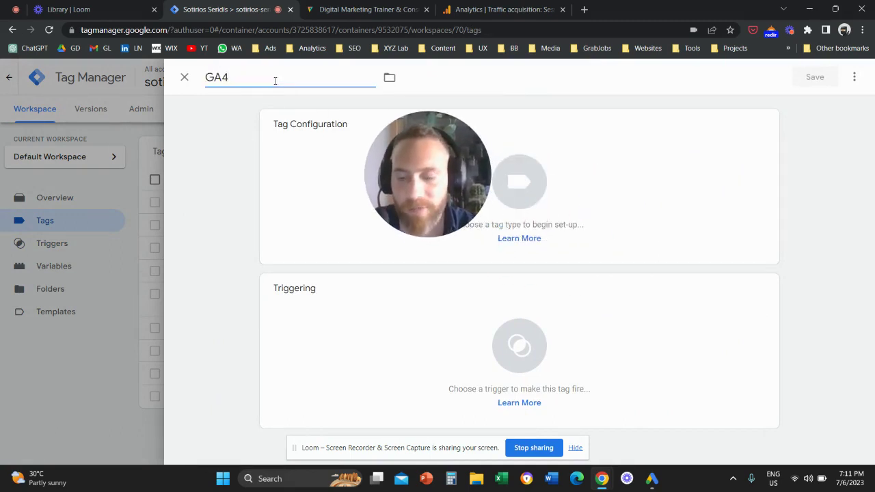
{"action": "type", "text": "Event | Scroll Threshol"}
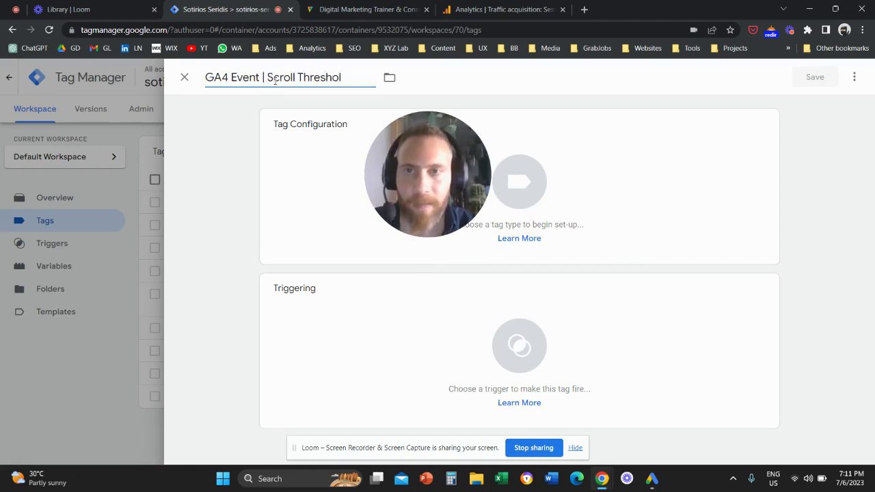
{"action": "key", "text": "BackSpace"}
{"action": "type", "text": "ld"}
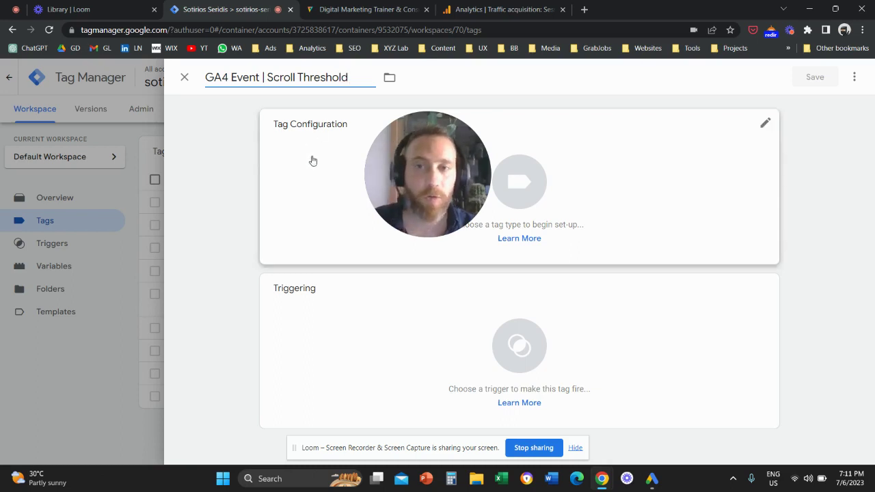
Step: Set the new tag's type to Google Analytics: GA4 Event
{"action": "left_click_drag", "start_coordinate": [445, 173], "coordinate": [207, 204]}
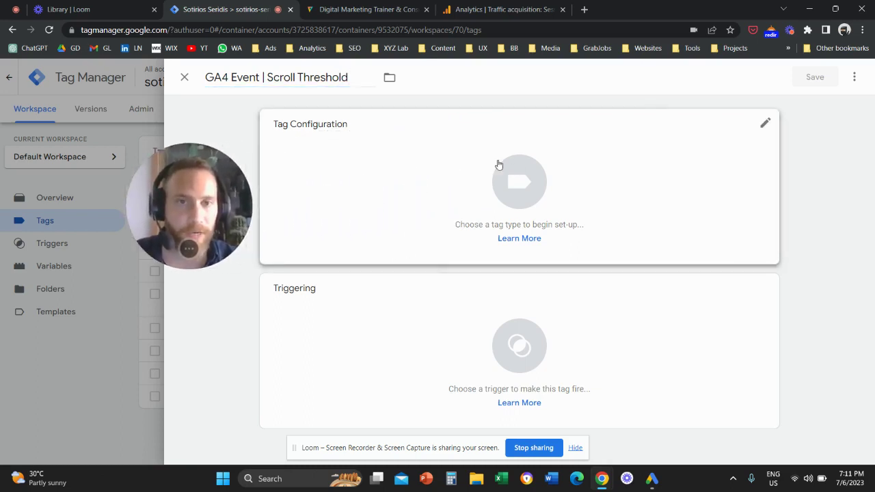
{"action": "left_click", "coordinate": [519, 178]}
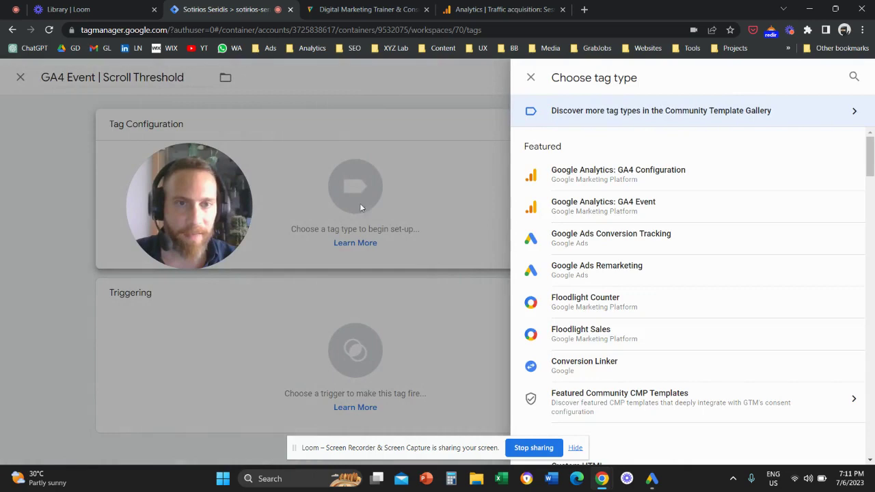
{"action": "left_click", "coordinate": [656, 221]}
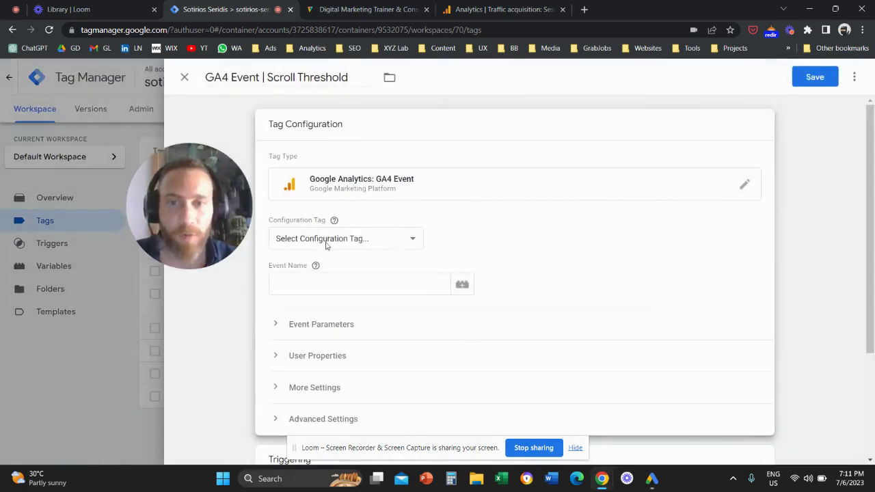
Step: Set the GA4 event tag's configuration tag to GA4
{"action": "left_click_drag", "start_coordinate": [166, 209], "coordinate": [179, 241]}
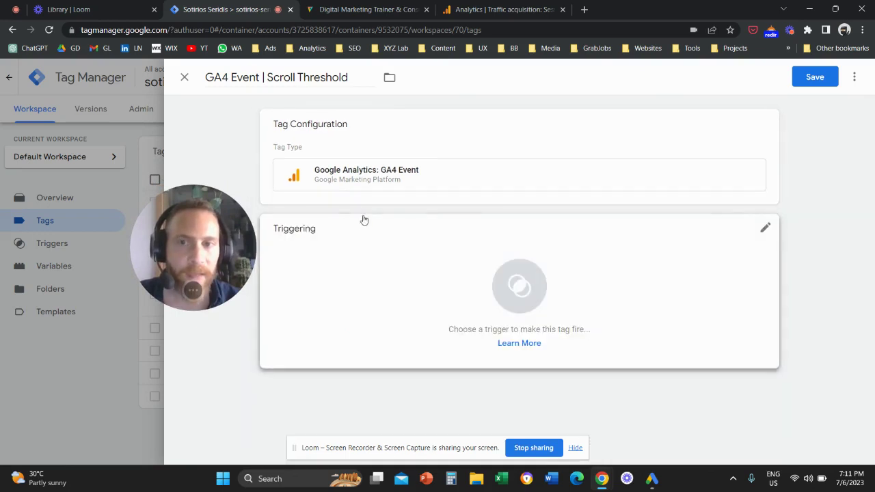
{"action": "left_click", "coordinate": [339, 238]}
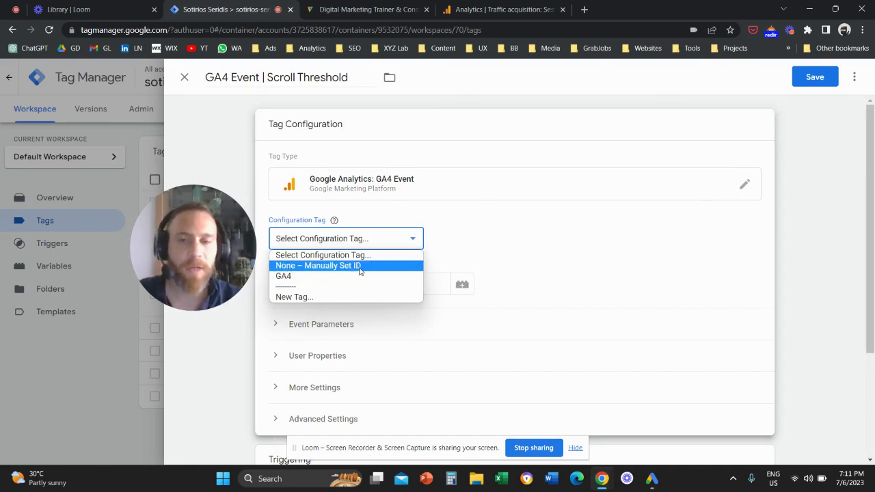
{"action": "left_click", "coordinate": [359, 267]}
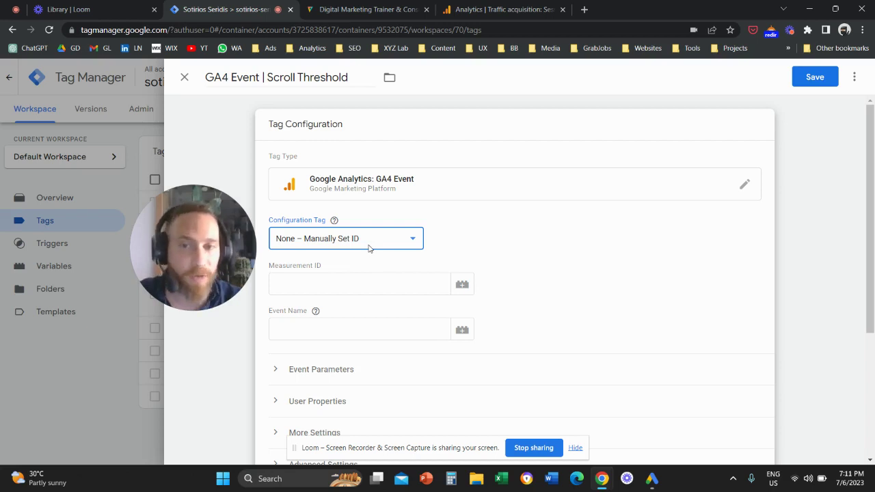
{"action": "left_click", "coordinate": [368, 247]}
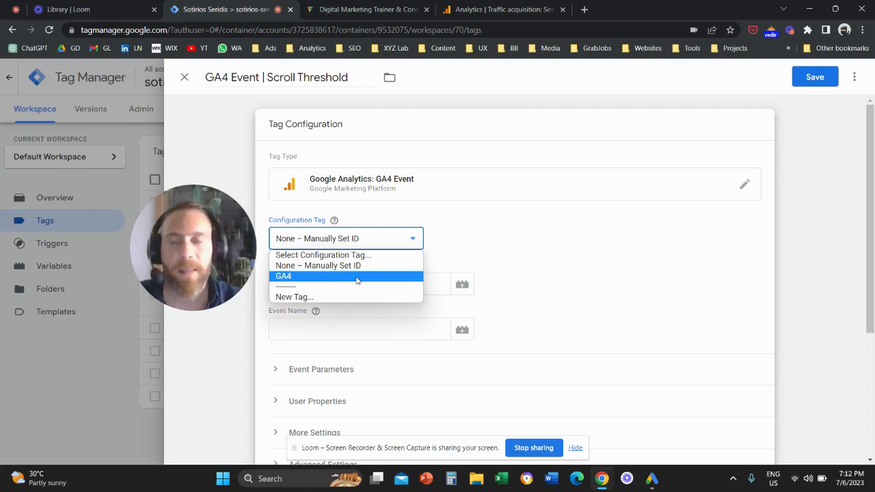
{"action": "left_click", "coordinate": [356, 277]}
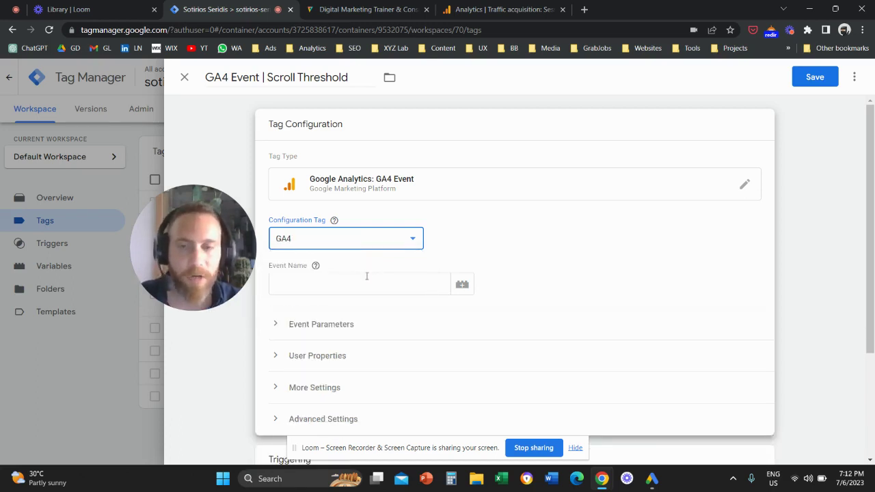
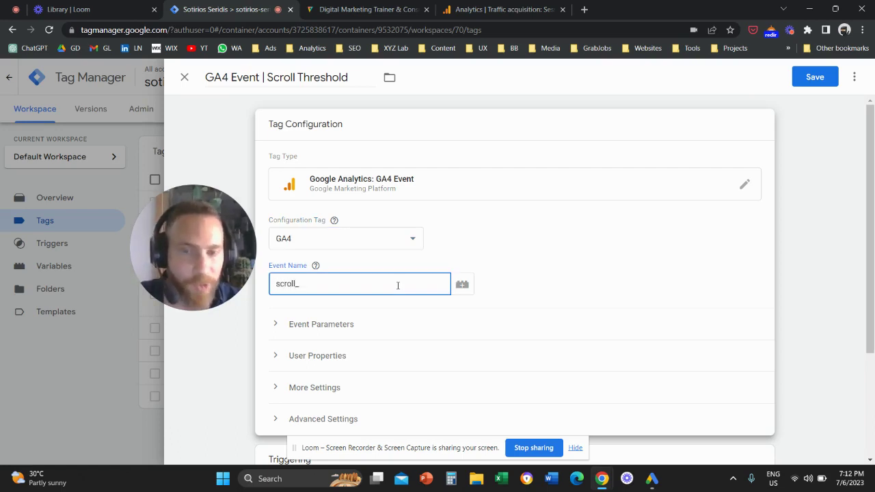
Step: Set the event name to scroll_{{Scroll Depth Threshold}}, choosing Scroll Depth Threshold from the built-in variables
{"action": "left_click", "coordinate": [462, 286]}
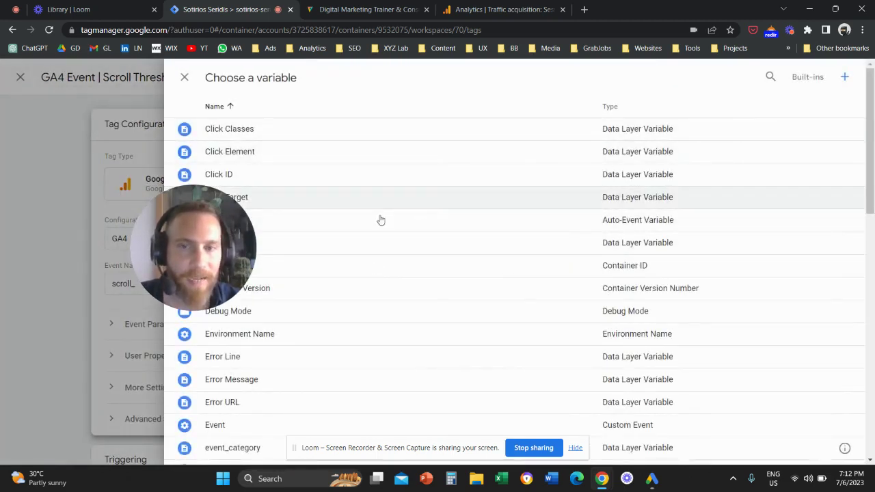
{"action": "left_click_drag", "start_coordinate": [220, 239], "coordinate": [515, 224]}
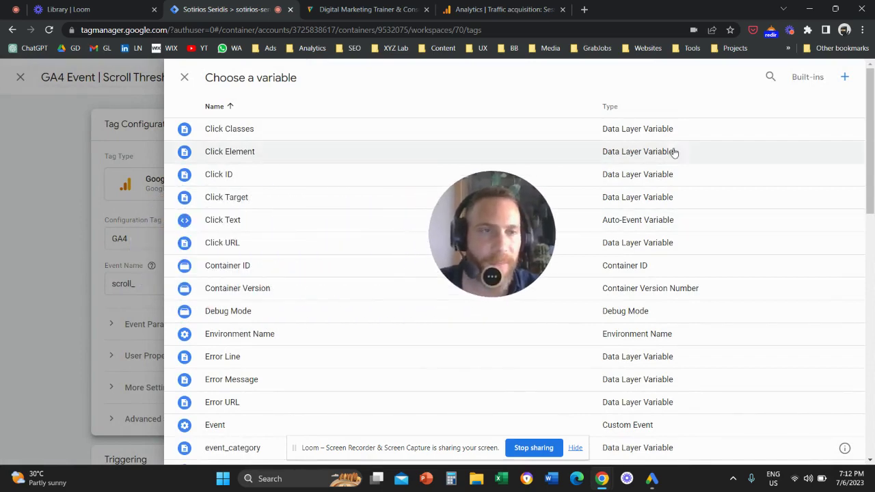
{"action": "left_click", "coordinate": [808, 87]}
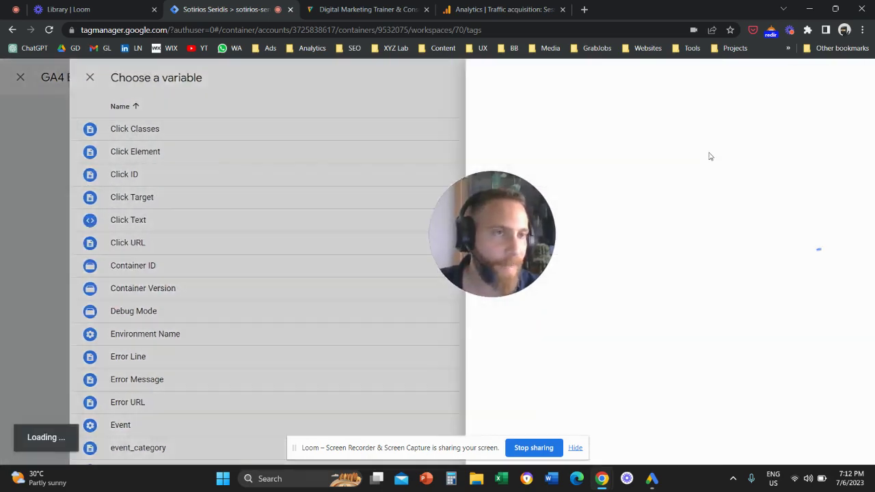
{"action": "left_click_drag", "start_coordinate": [522, 221], "coordinate": [152, 229]}
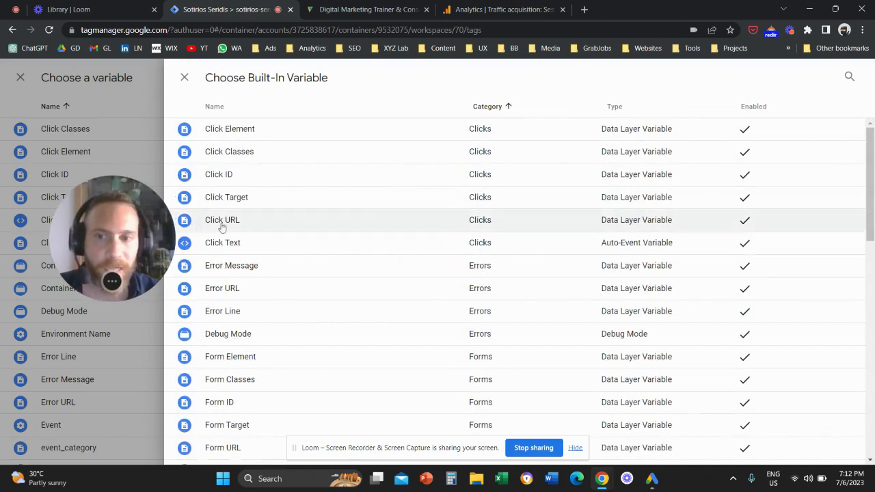
{"action": "scroll", "coordinate": [275, 217], "scroll_direction": "down", "scroll_amount": 6}
{"action": "scroll", "coordinate": [276, 217], "scroll_direction": "down", "scroll_amount": 2}
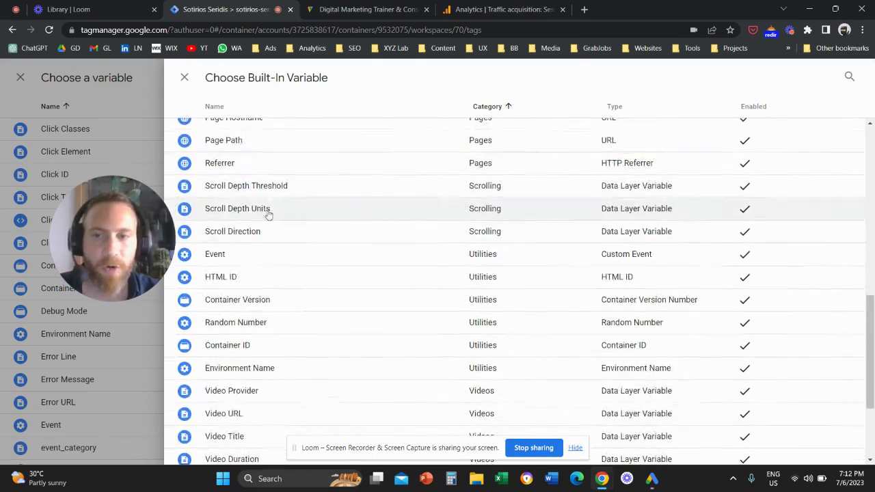
{"action": "left_click", "coordinate": [283, 190]}
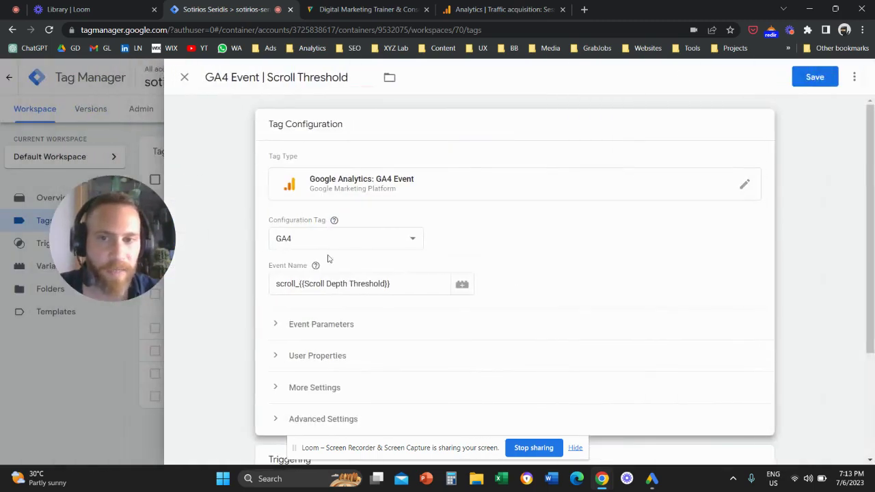
{"action": "left_click_drag", "start_coordinate": [141, 250], "coordinate": [206, 279]}
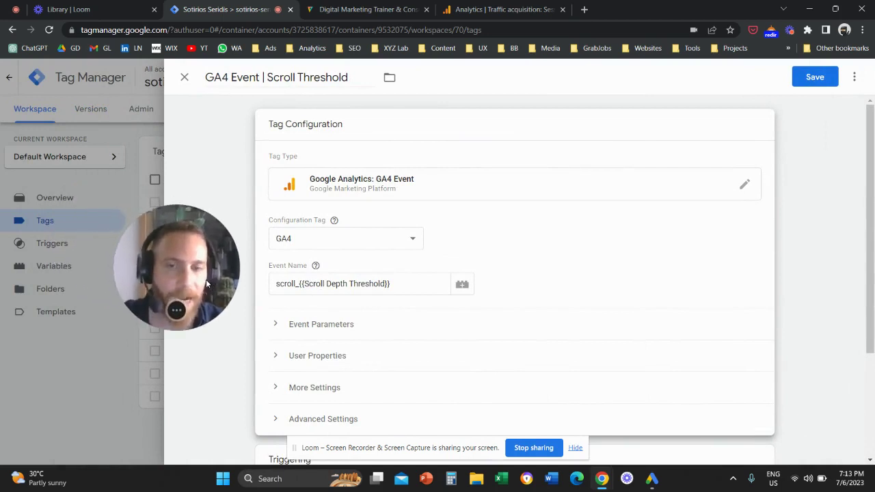
{"action": "left_click", "coordinate": [206, 279]}
{"action": "left_click", "coordinate": [362, 260]}
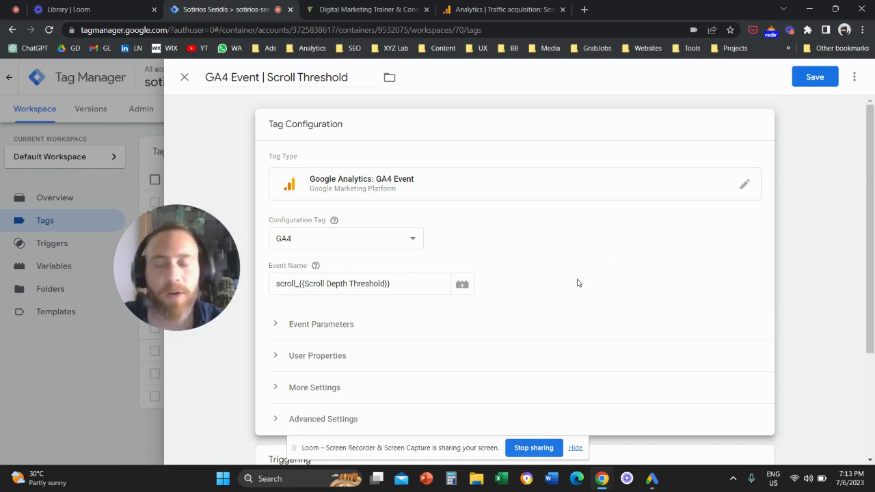
Step: Assign the Scroll Threshold trigger to the GA4 event tag and save the tag
{"action": "scroll", "coordinate": [582, 299], "scroll_direction": "down", "scroll_amount": 2}
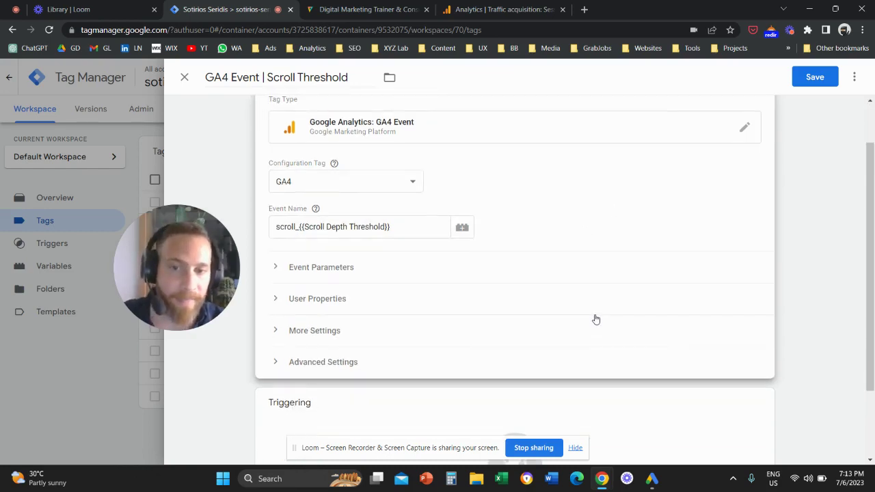
{"action": "left_click", "coordinate": [594, 359]}
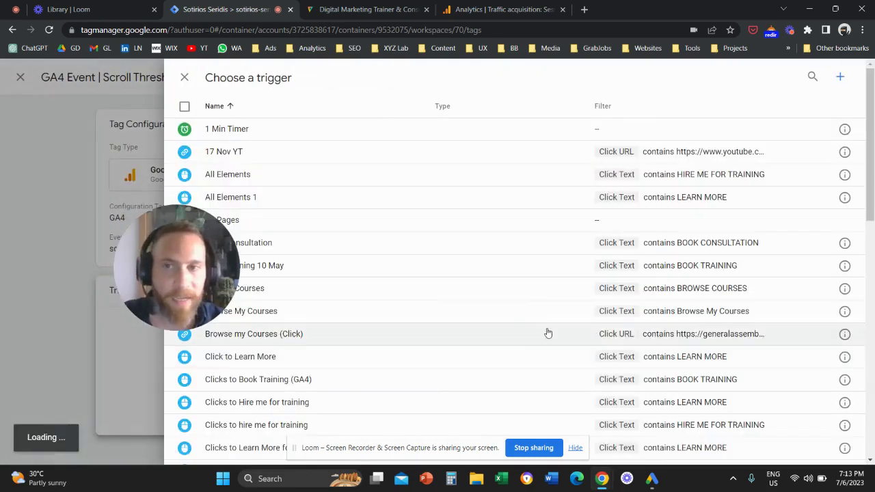
{"action": "scroll", "coordinate": [284, 263], "scroll_direction": "down", "scroll_amount": 9}
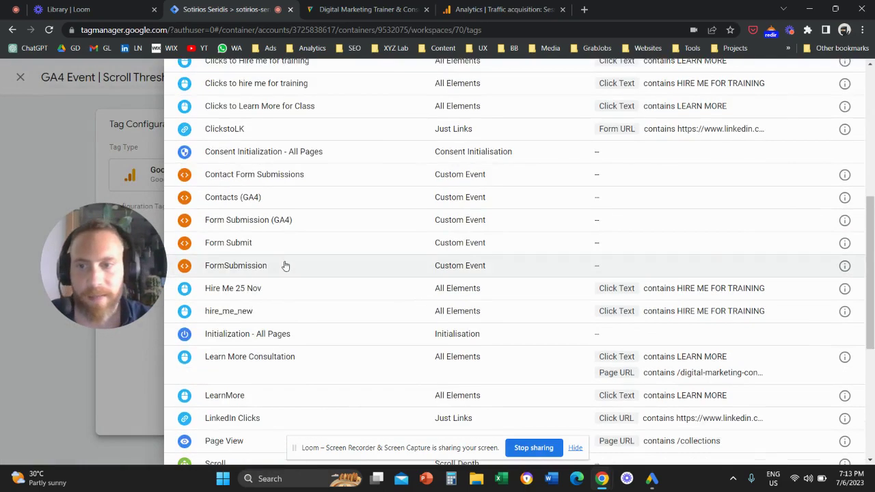
{"action": "left_click", "coordinate": [234, 258]}
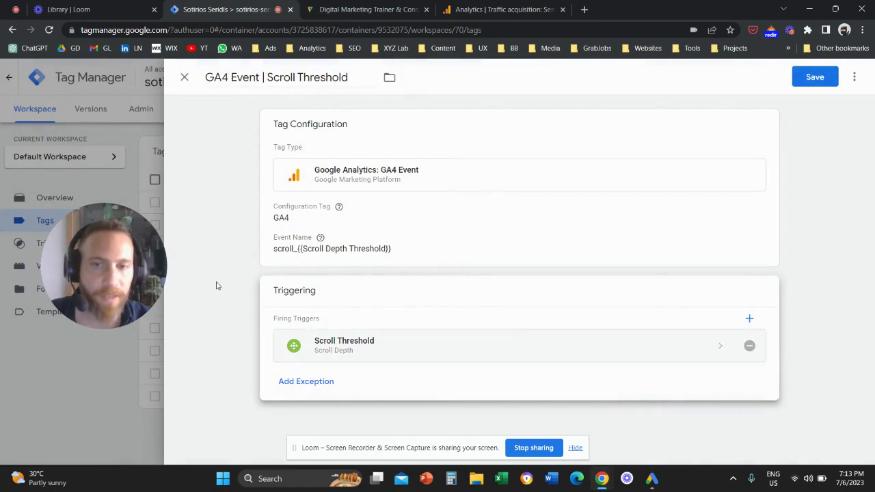
{"action": "left_click", "coordinate": [813, 77]}
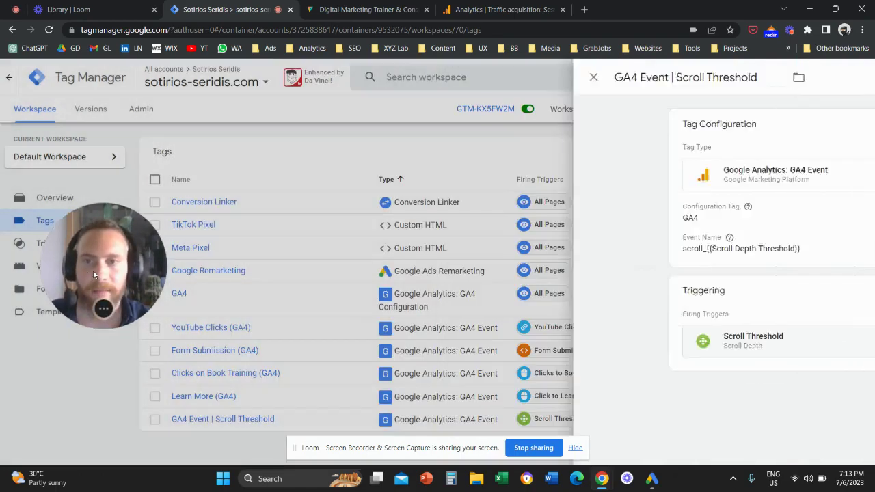
Step: Publish the workspace changes to the Live environment without a version name or description, and close the version summary
{"action": "left_click_drag", "start_coordinate": [102, 274], "coordinate": [424, 234]}
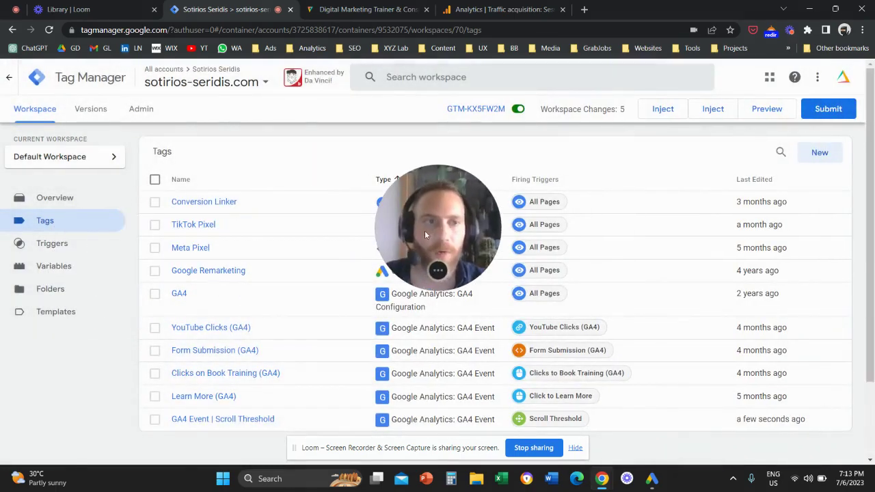
{"action": "left_click", "coordinate": [828, 109]}
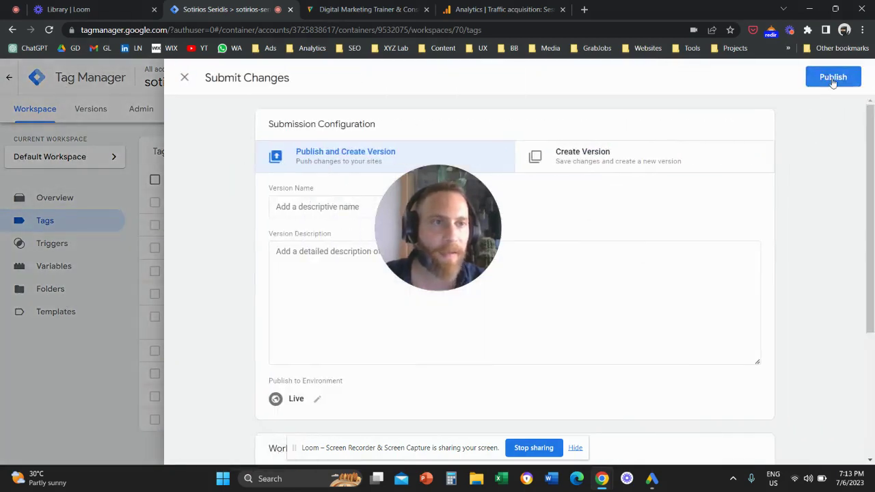
{"action": "left_click", "coordinate": [833, 76]}
{"action": "left_click", "coordinate": [588, 417]}
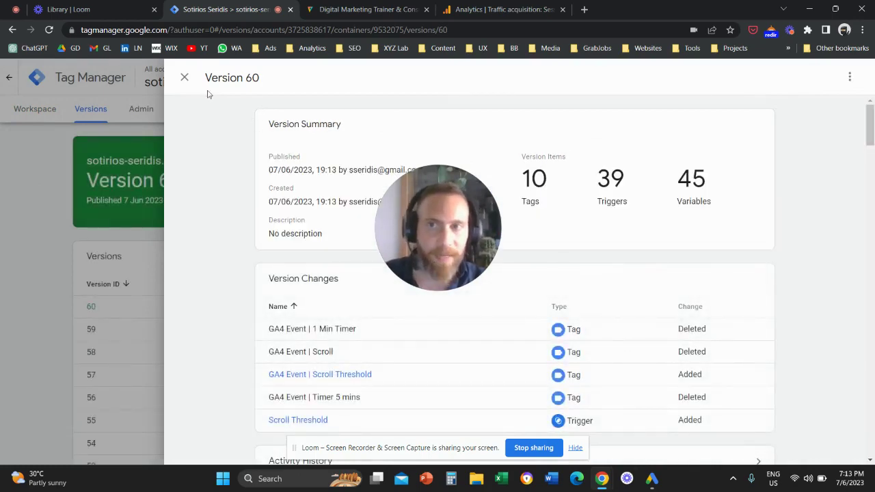
{"action": "left_click", "coordinate": [185, 77]}
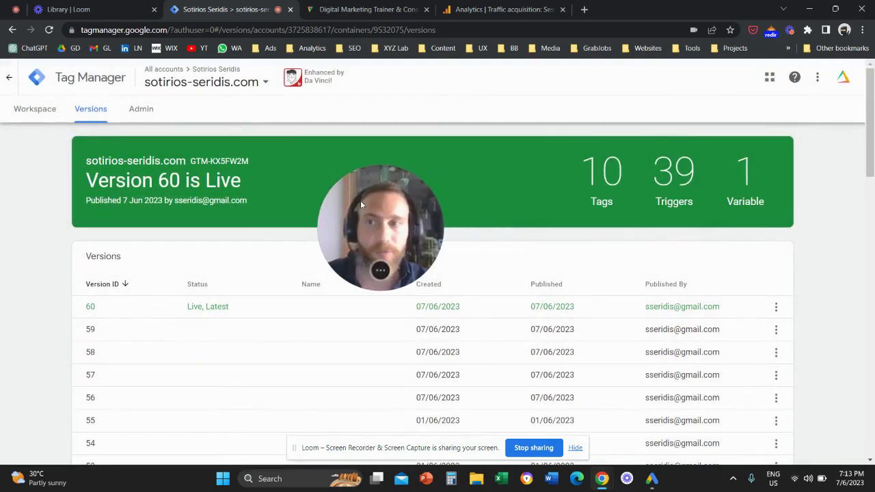
Step: Start preview mode from the workspace and connect Tag Assistant to the website with the debug signal included in the URL
{"action": "left_click", "coordinate": [19, 112]}
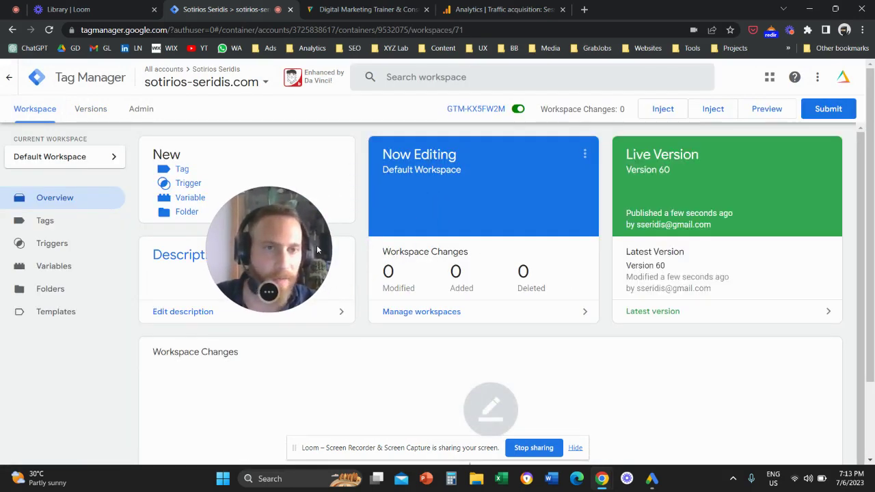
{"action": "left_click_drag", "start_coordinate": [306, 252], "coordinate": [680, 202]}
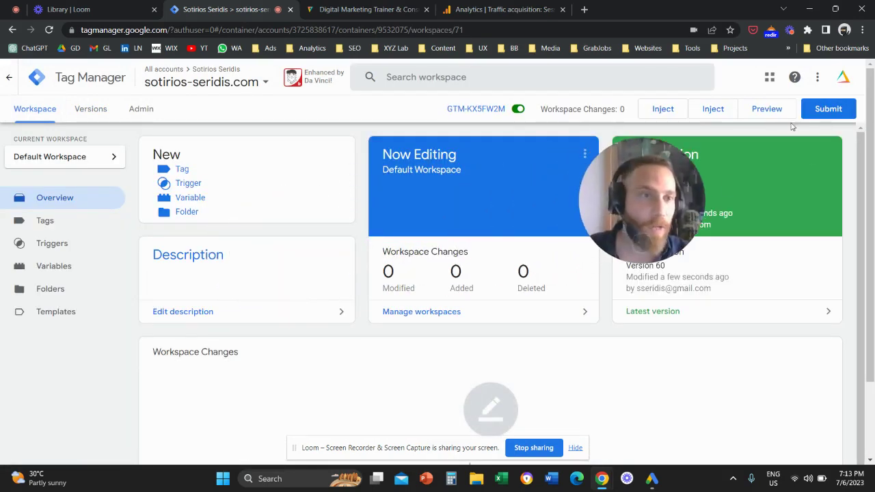
{"action": "left_click", "coordinate": [776, 119]}
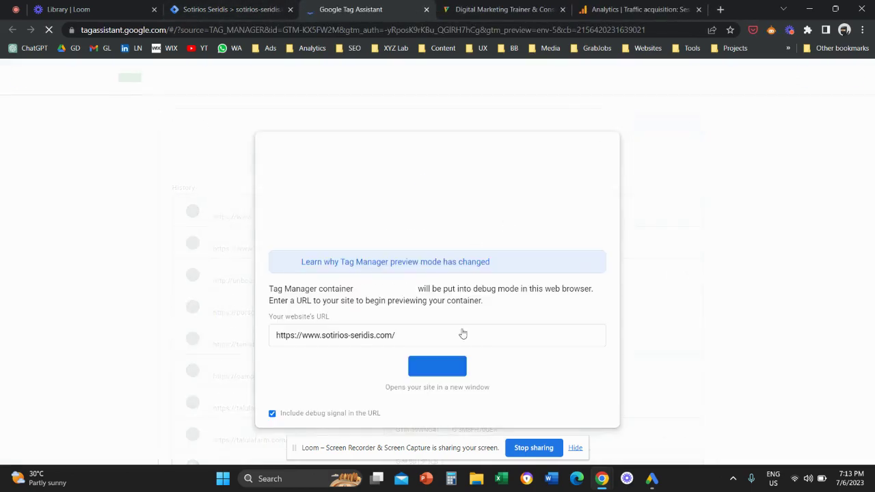
{"action": "left_click", "coordinate": [447, 369]}
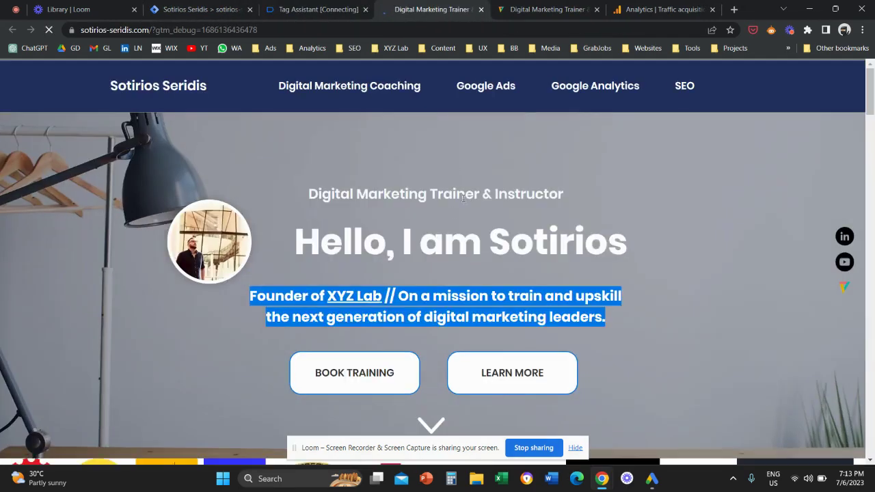
{"action": "left_click_drag", "start_coordinate": [661, 182], "coordinate": [248, 218]}
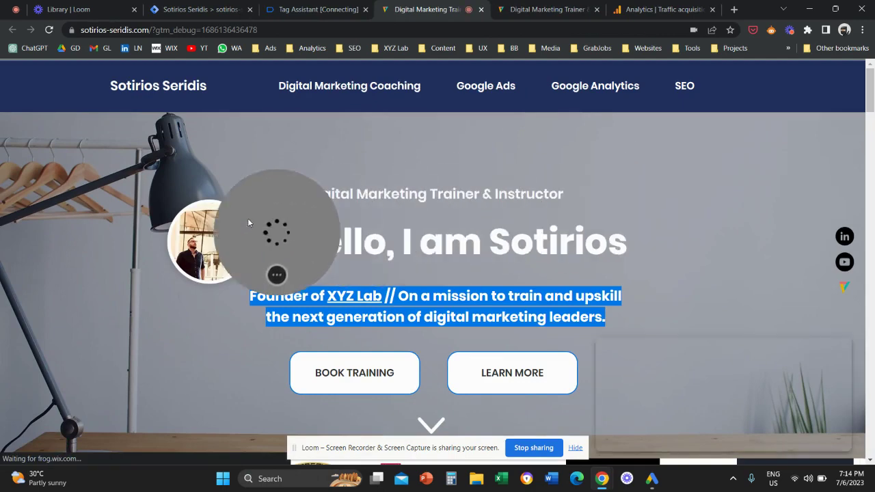
{"action": "left_click_drag", "start_coordinate": [710, 357], "coordinate": [671, 315]}
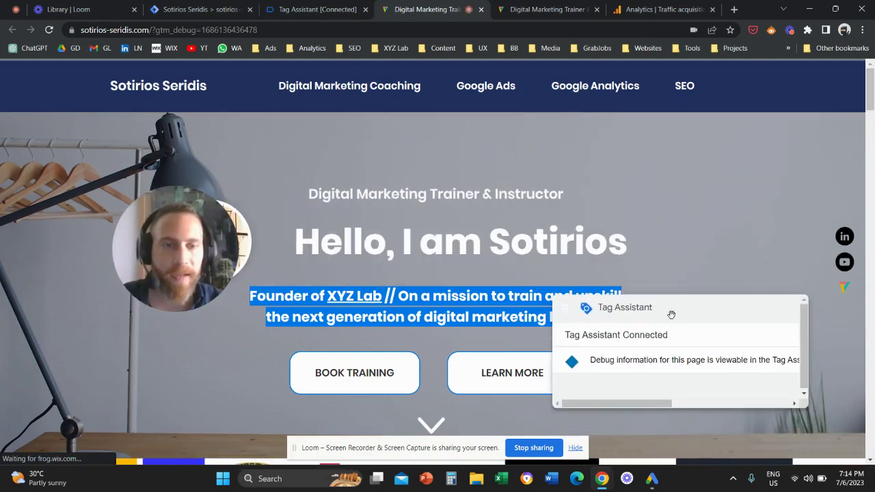
{"action": "left_click", "coordinate": [302, 4]}
{"action": "left_click", "coordinate": [443, 275]}
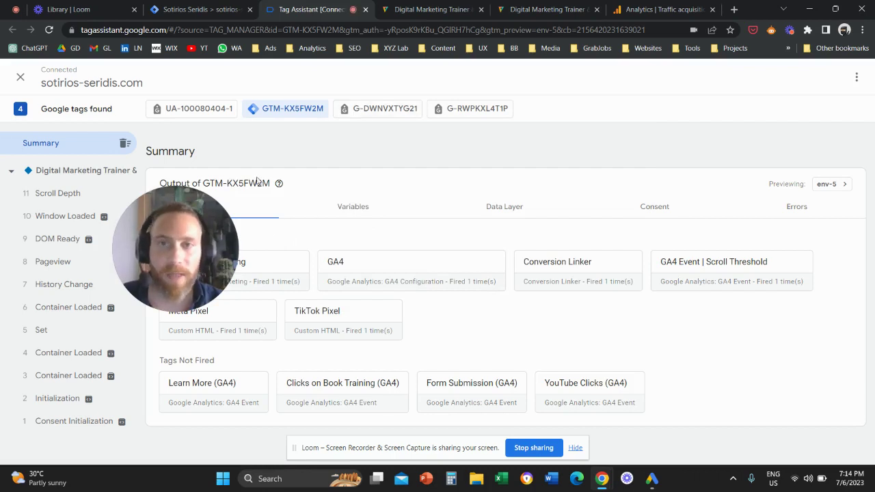
Step: Scroll the previewed home page down to its footer to test the tag, and return to Tag Assistant to check the scroll events
{"action": "left_click", "coordinate": [431, 9]}
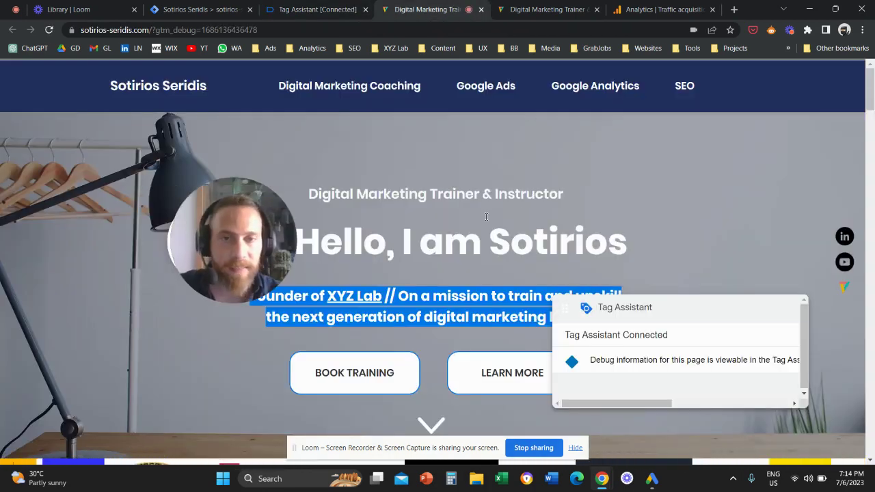
{"action": "scroll", "coordinate": [481, 218], "scroll_direction": "down", "scroll_amount": 3}
{"action": "scroll", "coordinate": [486, 224], "scroll_direction": "down", "scroll_amount": 10}
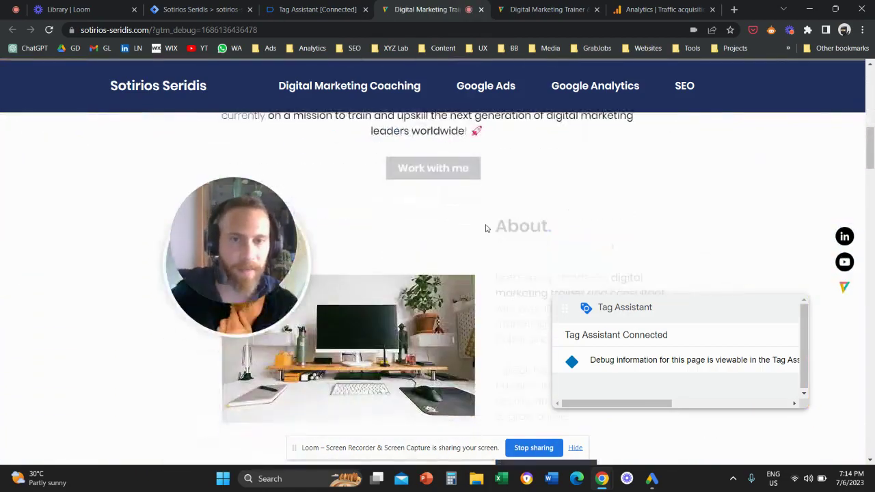
{"action": "scroll", "coordinate": [486, 228], "scroll_direction": "down", "scroll_amount": 15}
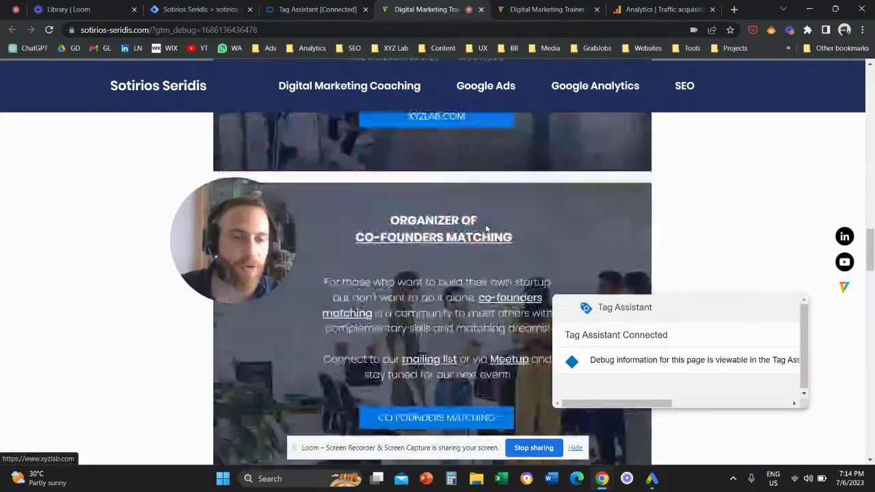
{"action": "scroll", "coordinate": [486, 228], "scroll_direction": "down", "scroll_amount": 15}
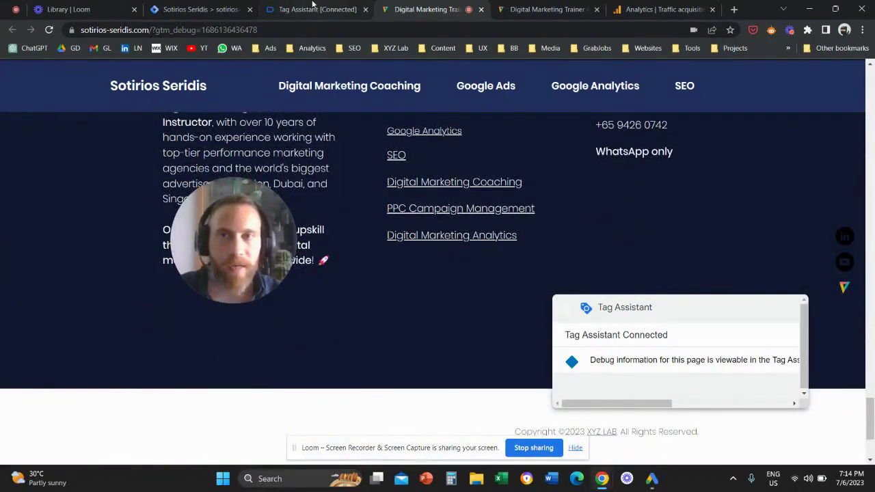
{"action": "left_click", "coordinate": [313, 8]}
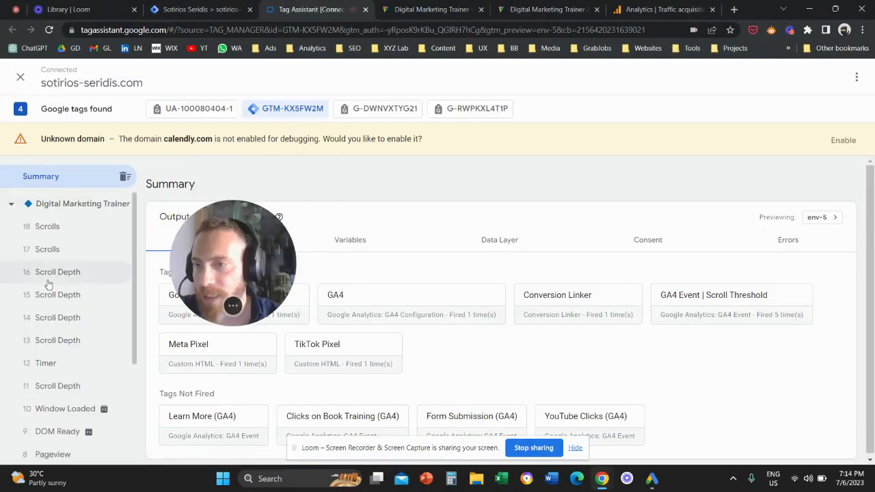
Step: Inspect Scroll Depth events 13 to 16 in Tag Assistant to check which tags fired on each
{"action": "left_click", "coordinate": [60, 339]}
{"action": "left_click_drag", "start_coordinate": [220, 253], "coordinate": [595, 321]}
{"action": "scroll", "coordinate": [457, 283], "scroll_direction": "down", "scroll_amount": 1}
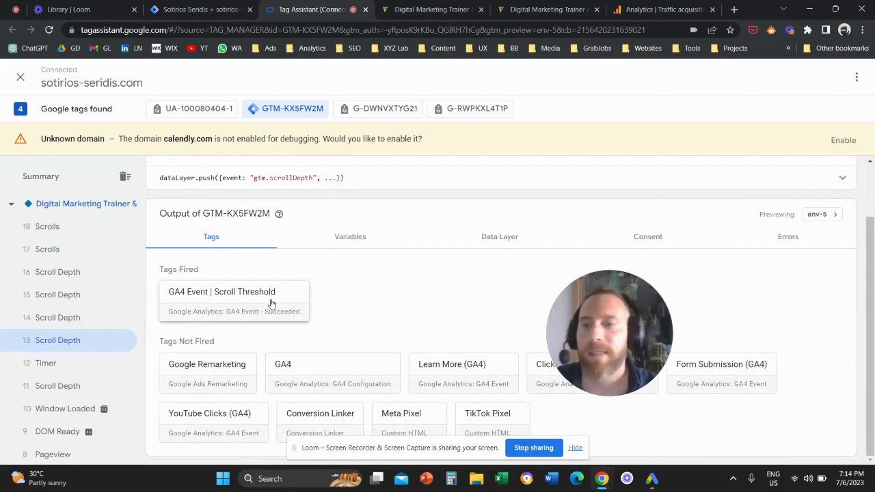
{"action": "left_click", "coordinate": [87, 317]}
{"action": "left_click", "coordinate": [87, 295]}
{"action": "left_click", "coordinate": [87, 272]}
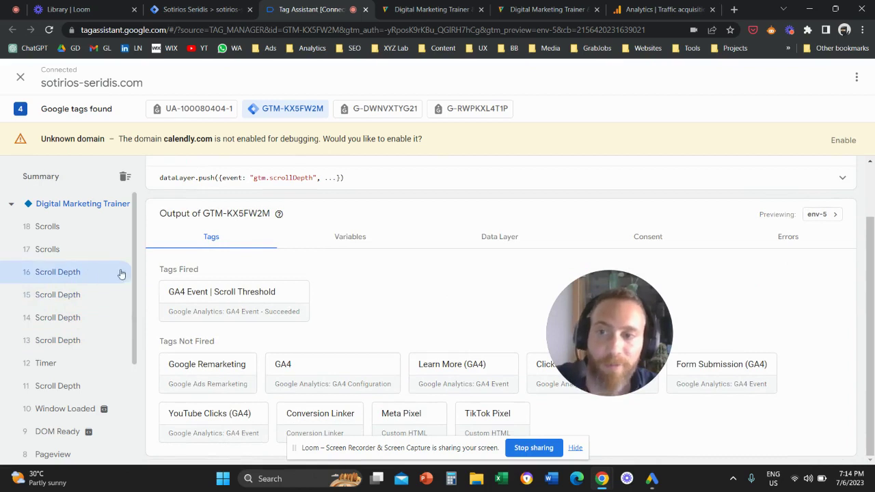
{"action": "left_click_drag", "start_coordinate": [608, 317], "coordinate": [485, 304]}
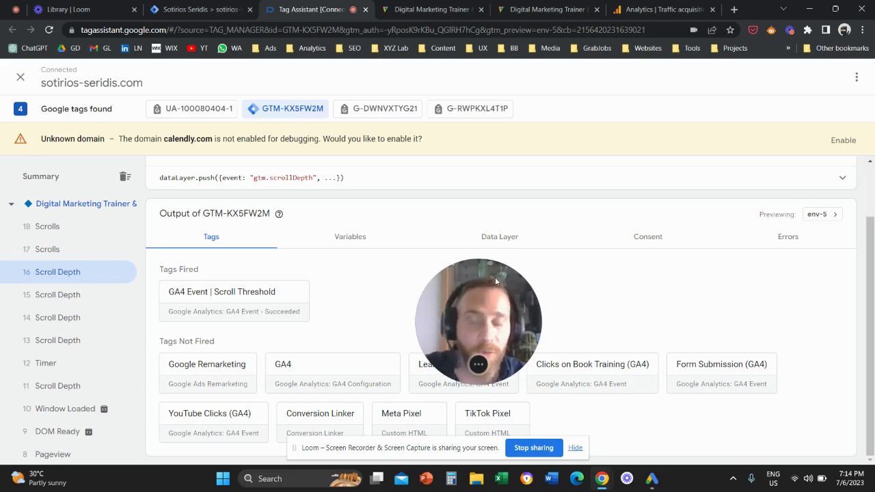
Step: Stop debugging the sotirios-seridis.com domain and return to the Tag Manager workspace
{"action": "left_click", "coordinate": [23, 86]}
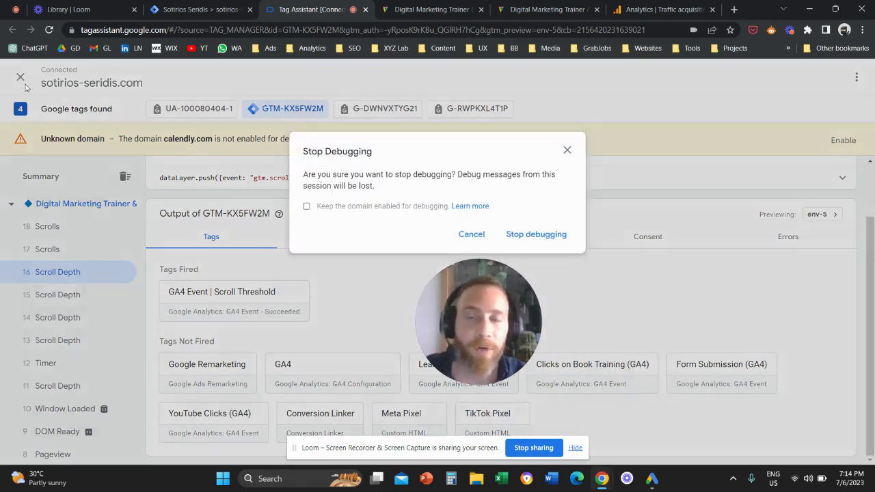
{"action": "left_click", "coordinate": [544, 236]}
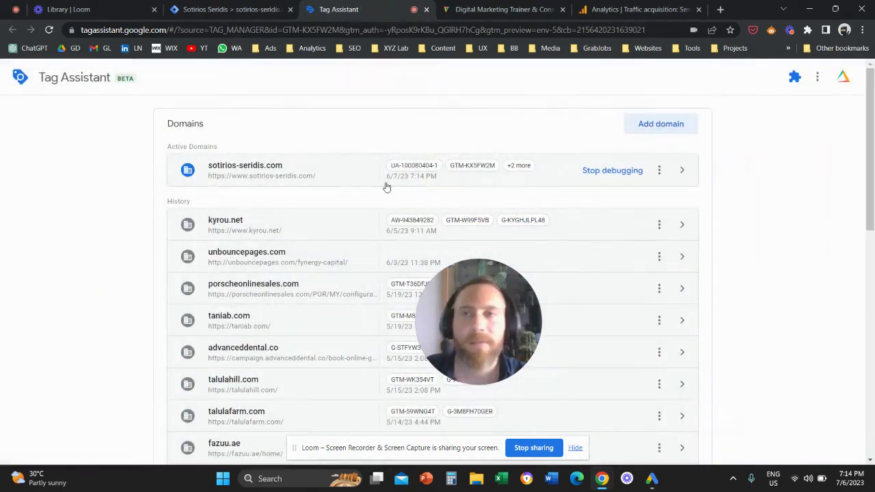
{"action": "left_click", "coordinate": [609, 175]}
{"action": "left_click", "coordinate": [284, 10]}
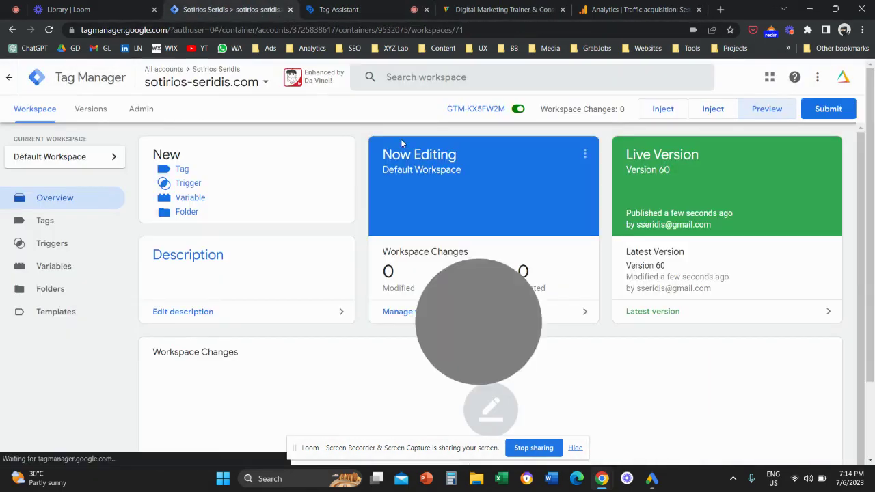
{"action": "left_click_drag", "start_coordinate": [489, 299], "coordinate": [240, 226]}
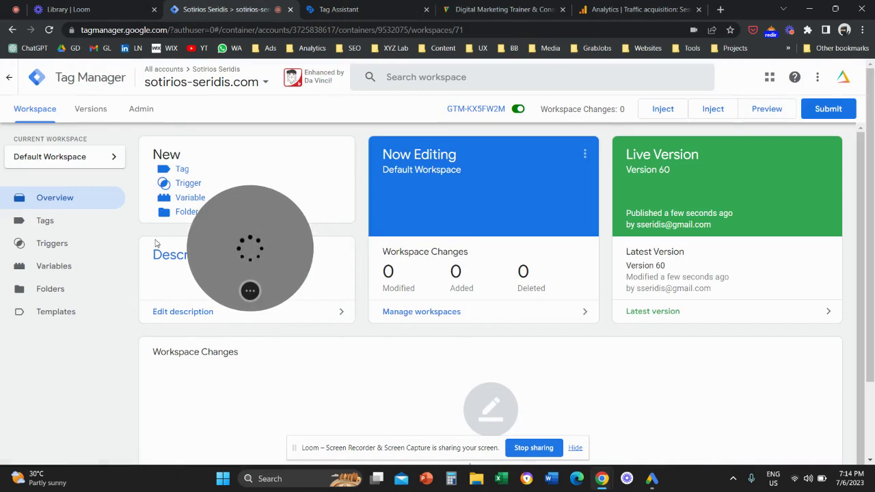
Step: Review the built-in variable configuration down to the Scrolling variables, and close it without making changes
{"action": "left_click", "coordinate": [79, 266]}
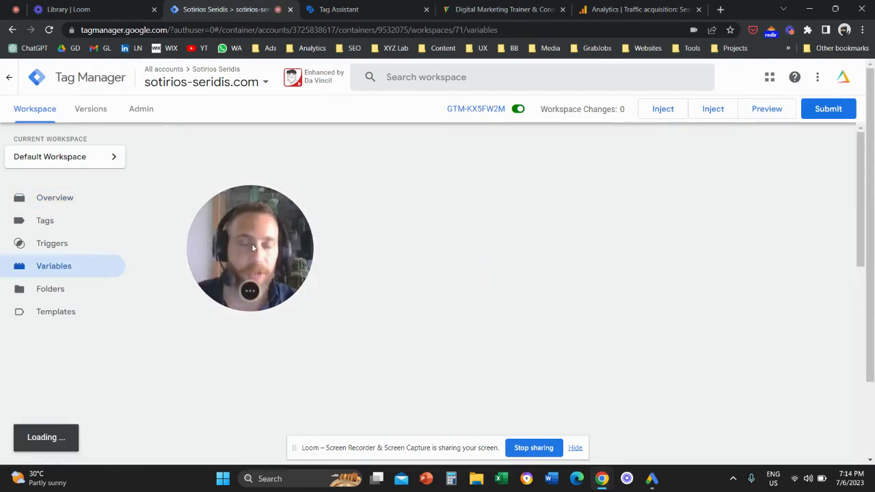
{"action": "left_click_drag", "start_coordinate": [251, 243], "coordinate": [597, 270]}
{"action": "left_click", "coordinate": [799, 152]}
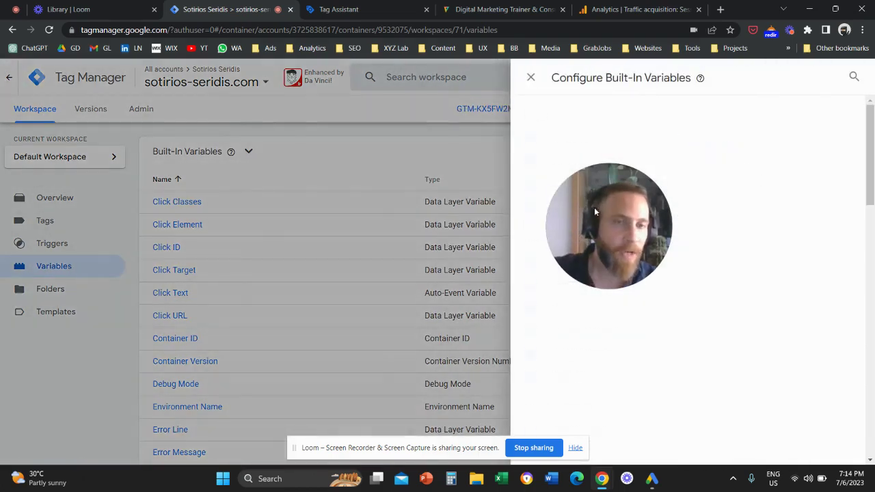
{"action": "left_click_drag", "start_coordinate": [594, 212], "coordinate": [394, 248]}
{"action": "scroll", "coordinate": [577, 267], "scroll_direction": "down", "scroll_amount": 8}
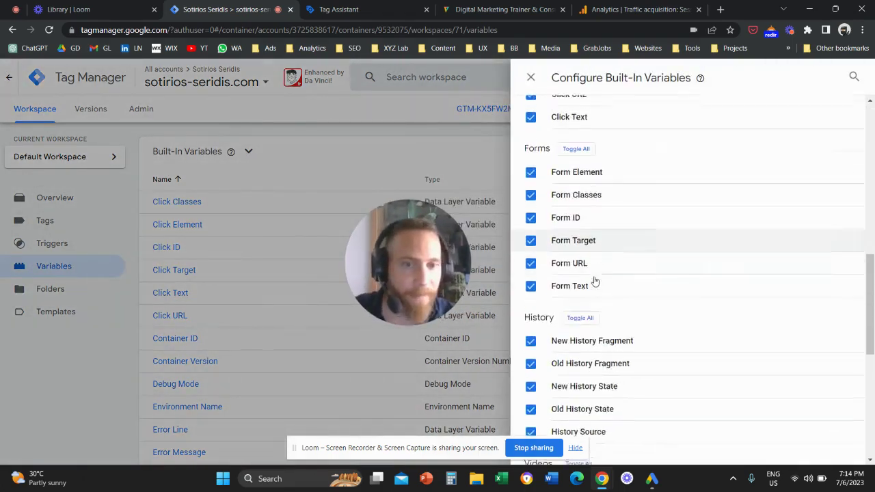
{"action": "scroll", "coordinate": [594, 281], "scroll_direction": "down", "scroll_amount": 5}
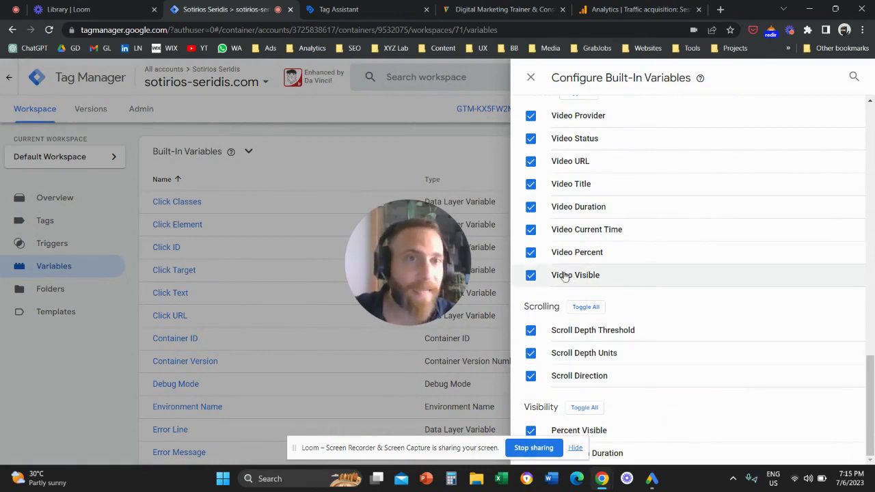
{"action": "left_click", "coordinate": [531, 77]}
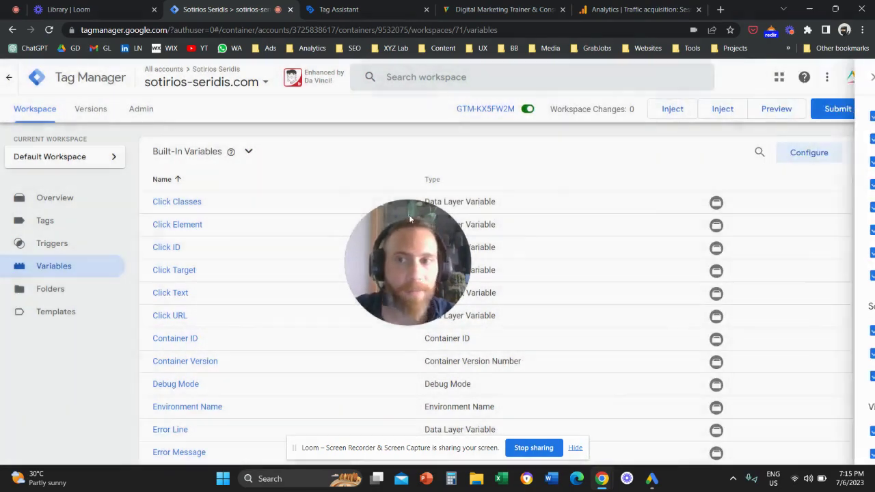
Step: Open the Scroll Threshold trigger to review its vertical scroll percentages and firing settings, and close it unchanged
{"action": "left_click", "coordinate": [41, 243]}
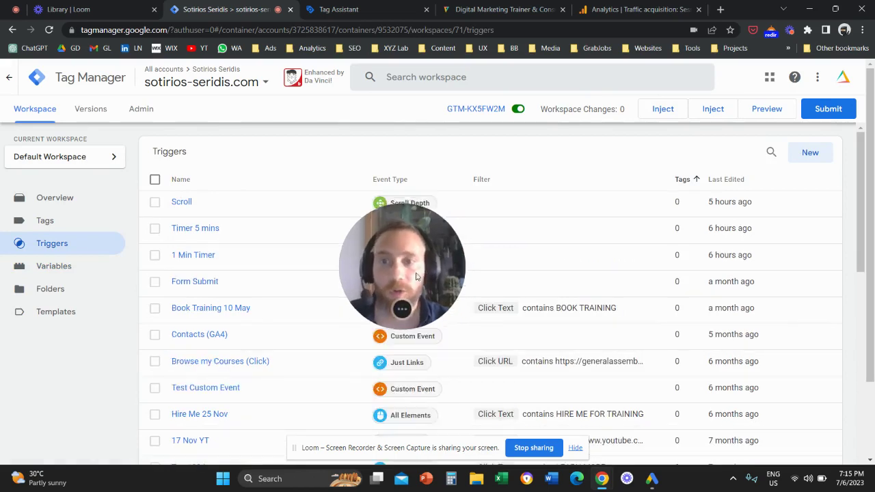
{"action": "left_click_drag", "start_coordinate": [417, 277], "coordinate": [97, 344]}
{"action": "scroll", "coordinate": [294, 305], "scroll_direction": "down", "scroll_amount": 3}
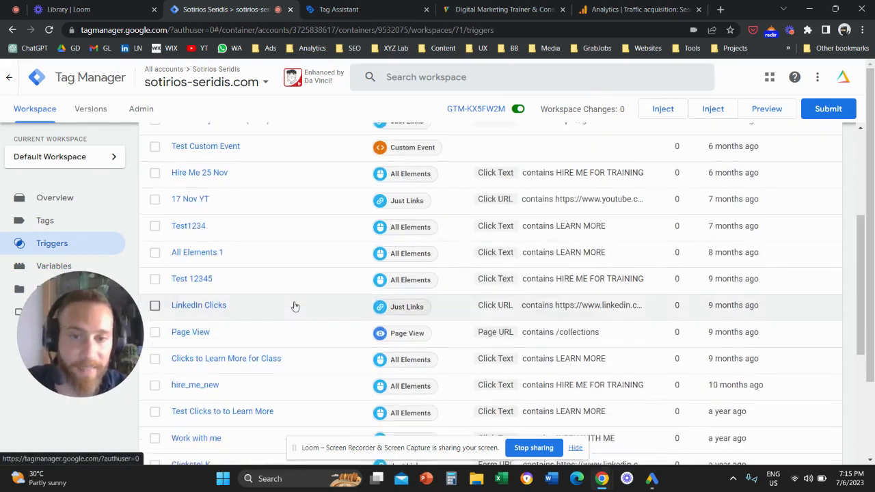
{"action": "scroll", "coordinate": [294, 306], "scroll_direction": "down", "scroll_amount": 8}
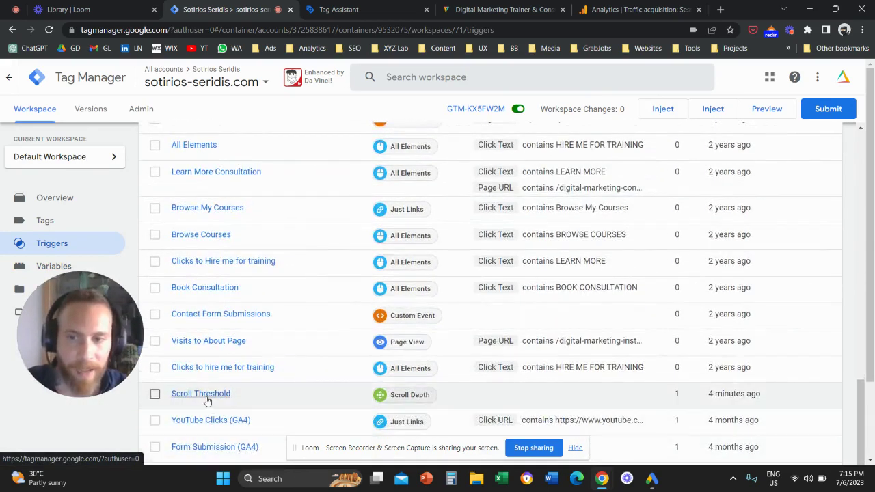
{"action": "left_click", "coordinate": [205, 397]}
{"action": "left_click_drag", "start_coordinate": [119, 338], "coordinate": [184, 287]}
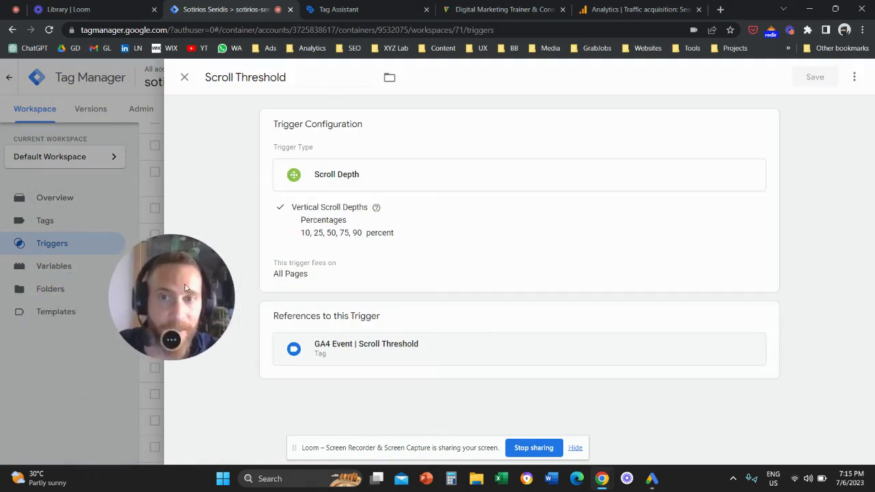
{"action": "left_click", "coordinate": [443, 226]}
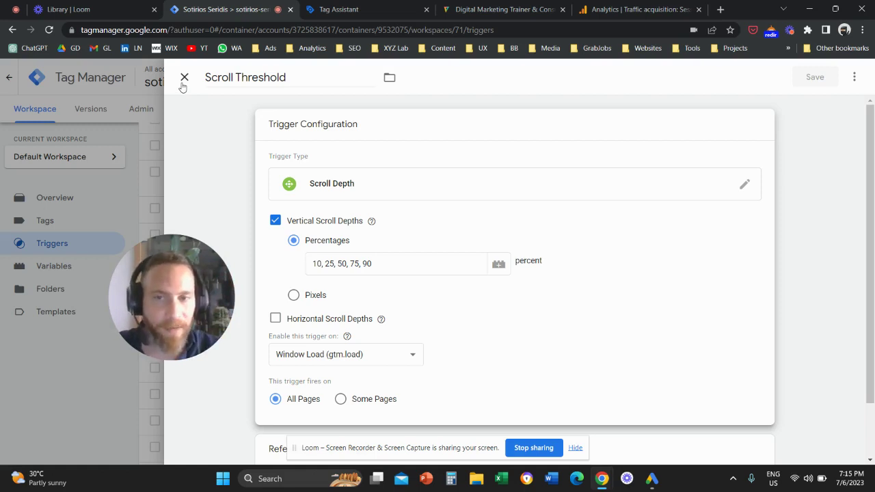
{"action": "double_click", "coordinate": [313, 266]}
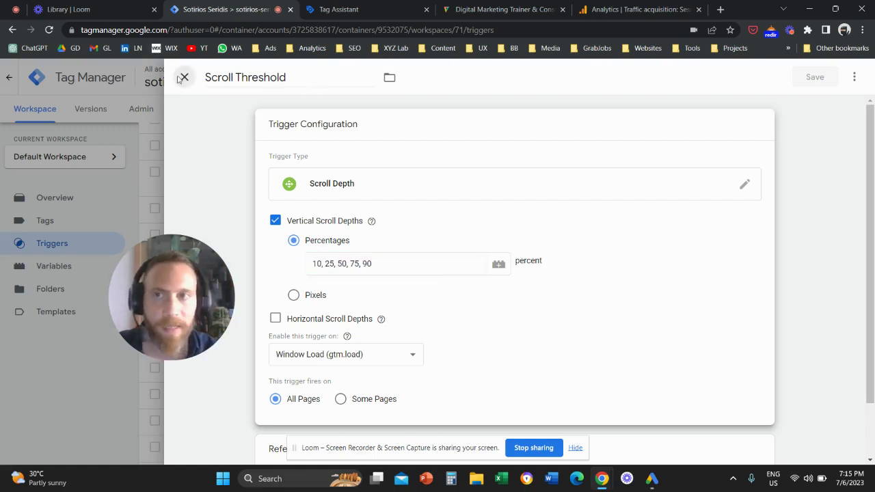
{"action": "left_click", "coordinate": [183, 77]}
Step: Open the GA4 Event | Scroll Threshold tag and review its configuration tag, event name variable and firing trigger
{"action": "left_click", "coordinate": [45, 220]}
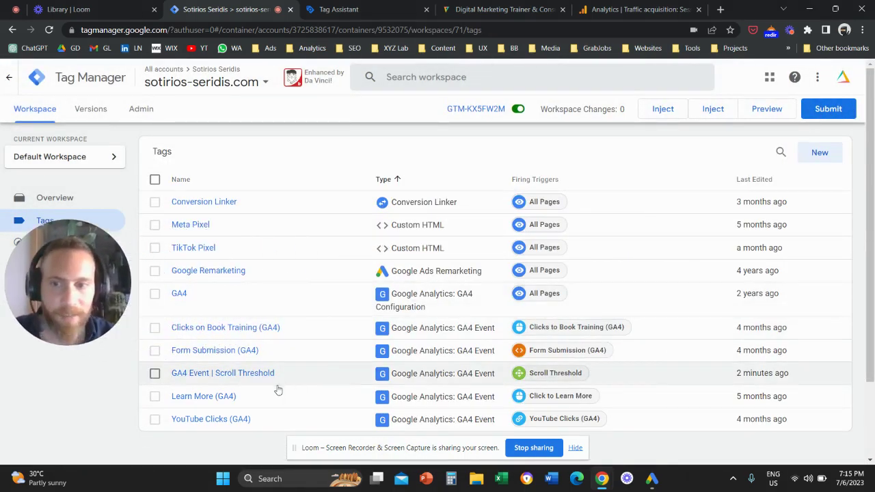
{"action": "left_click", "coordinate": [266, 376]}
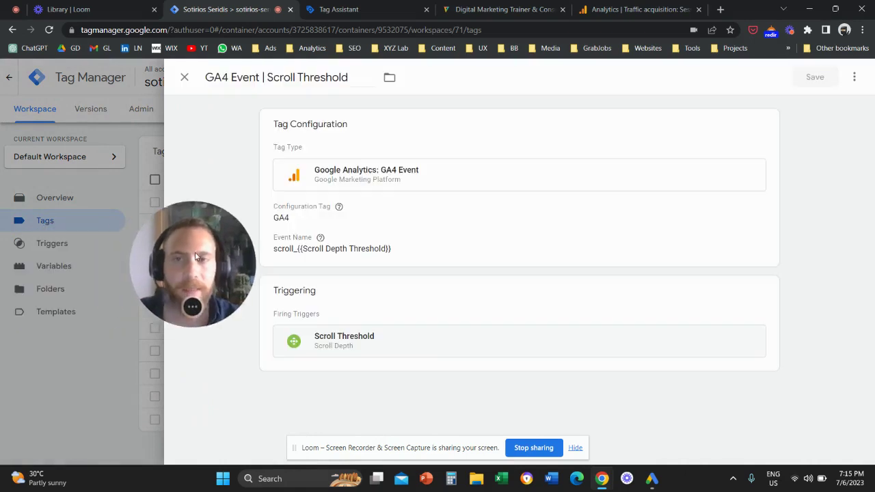
{"action": "left_click", "coordinate": [422, 221]}
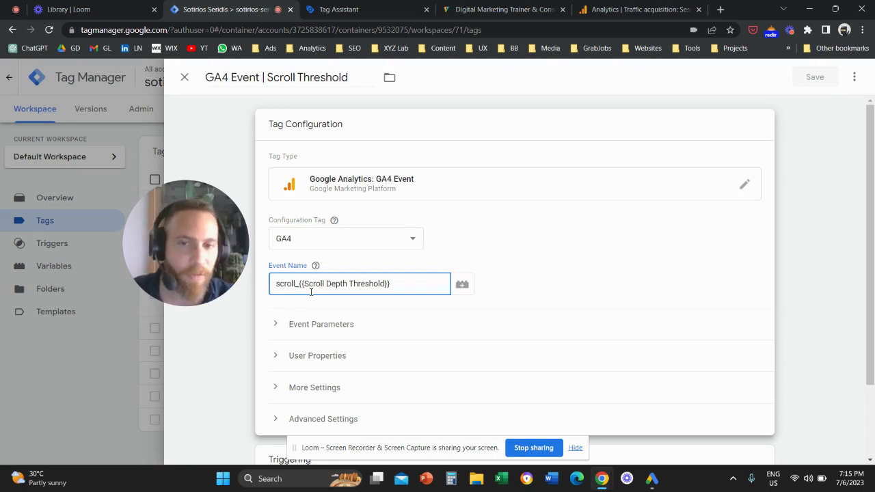
{"action": "scroll", "coordinate": [311, 292], "scroll_direction": "down", "scroll_amount": 1}
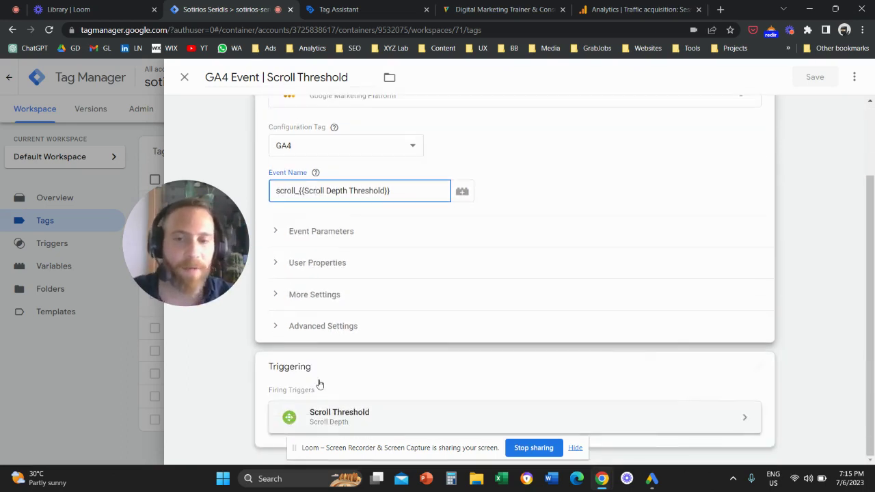
{"action": "scroll", "coordinate": [296, 305], "scroll_direction": "up", "scroll_amount": 1}
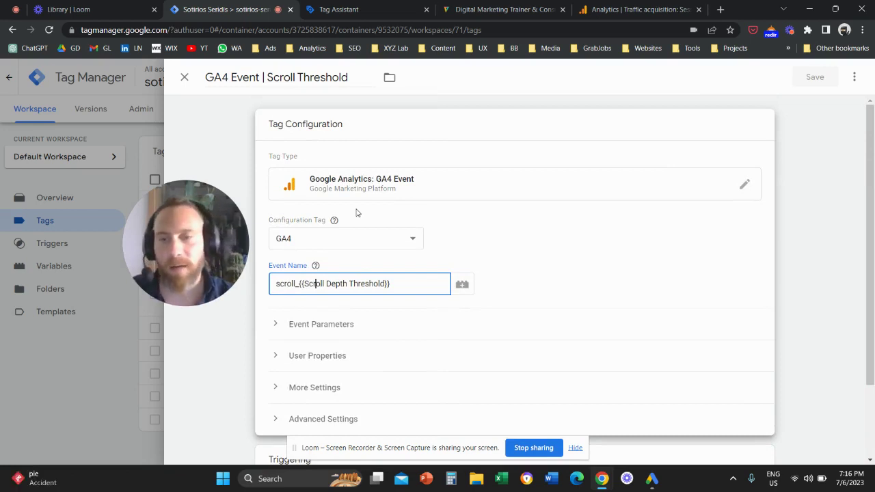
{"action": "left_click", "coordinate": [334, 220]}
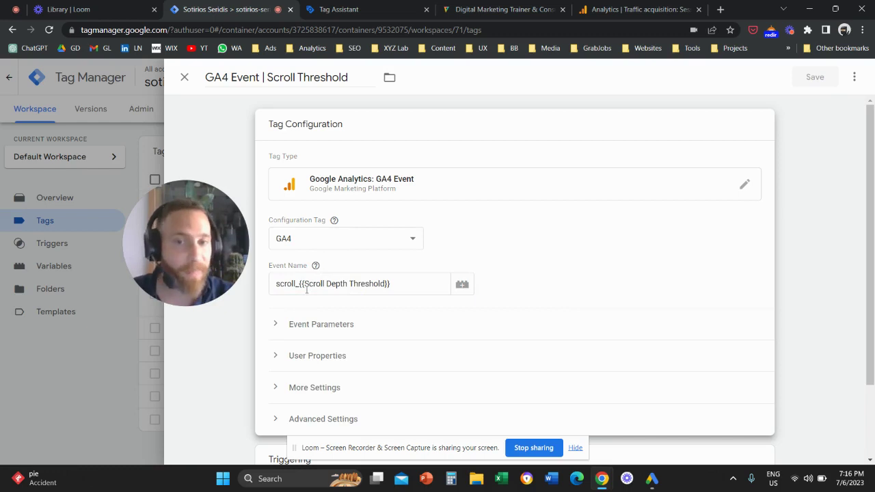
{"action": "left_click_drag", "start_coordinate": [301, 283], "coordinate": [399, 283]}
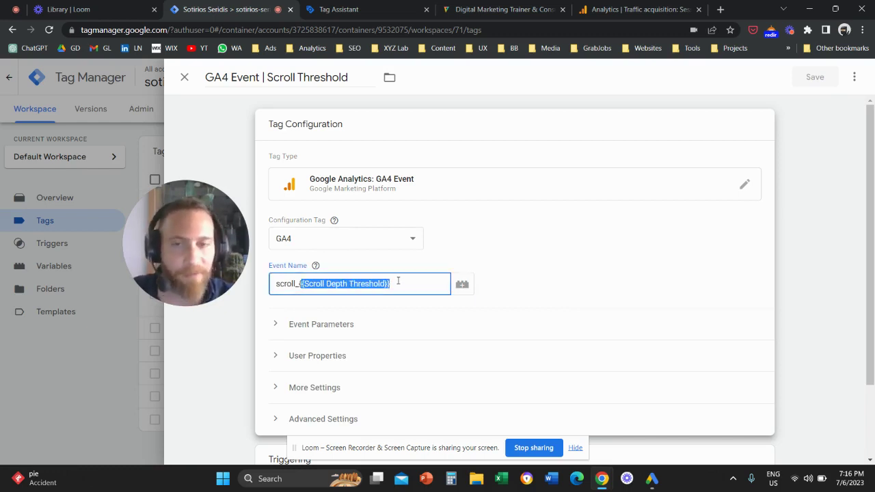
{"action": "left_click", "coordinate": [398, 281]}
{"action": "scroll", "coordinate": [393, 382], "scroll_direction": "down", "scroll_amount": 2}
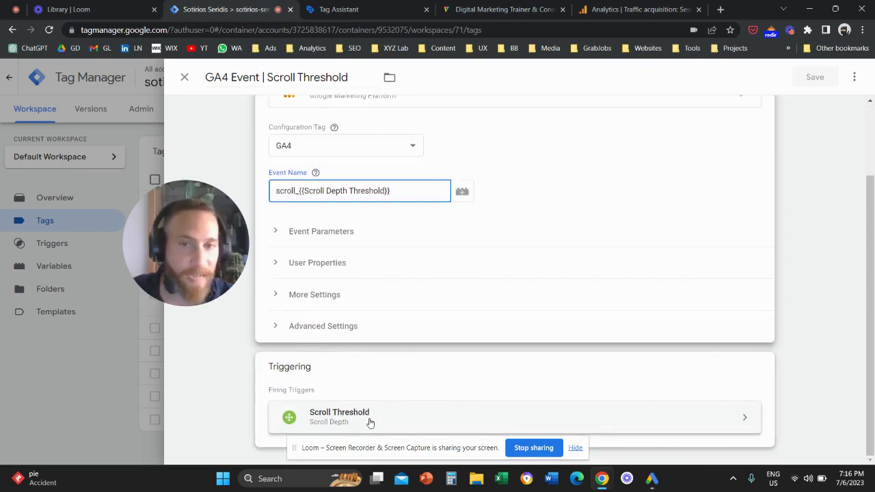
{"action": "scroll", "coordinate": [295, 327], "scroll_direction": "up", "scroll_amount": 2}
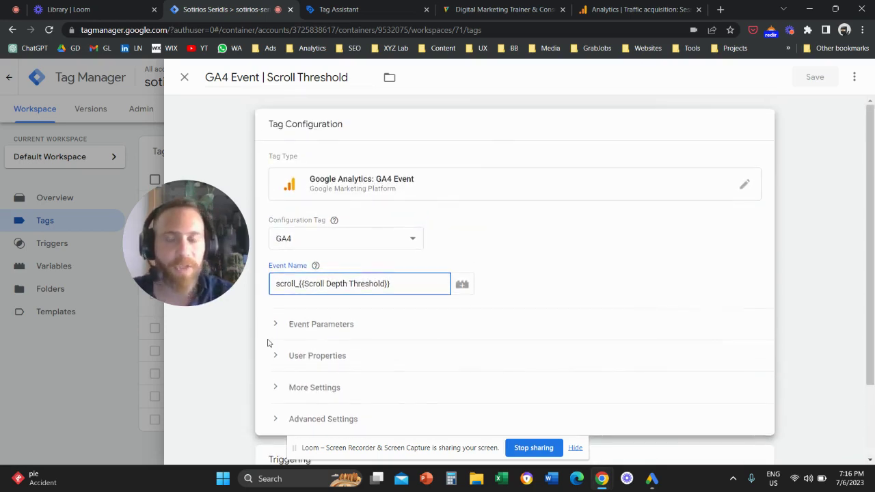